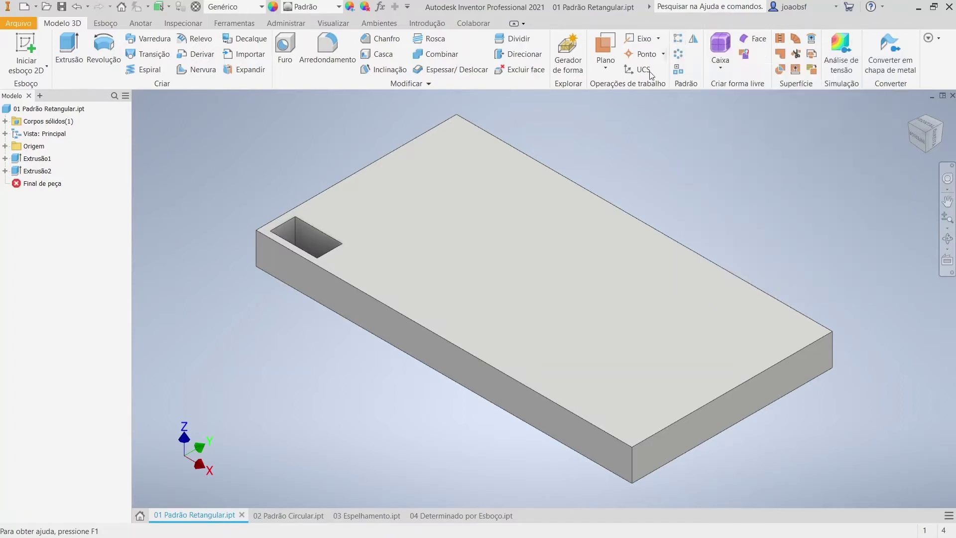
# Step: Start a rectangular pattern of the corner pocket cut, running direction 1 along the plate's long front edge, away from the corner
pyautogui.moveTo(526, 387); pyautogui.dragTo(558, 374, button='middle')
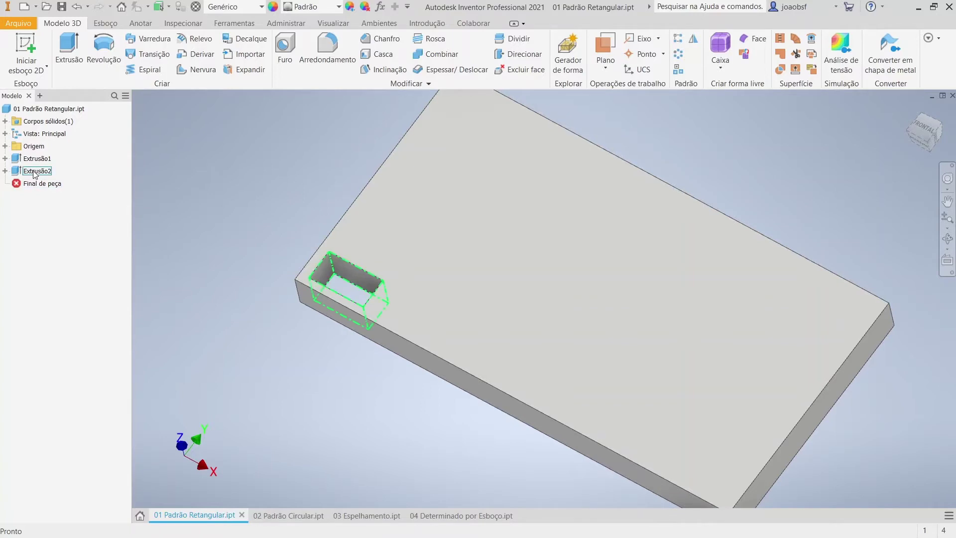
pyautogui.keyDown('shift'); pyautogui.moveTo(332, 258); pyautogui.dragTo(409, 306, button='middle'); pyautogui.keyUp('shift')
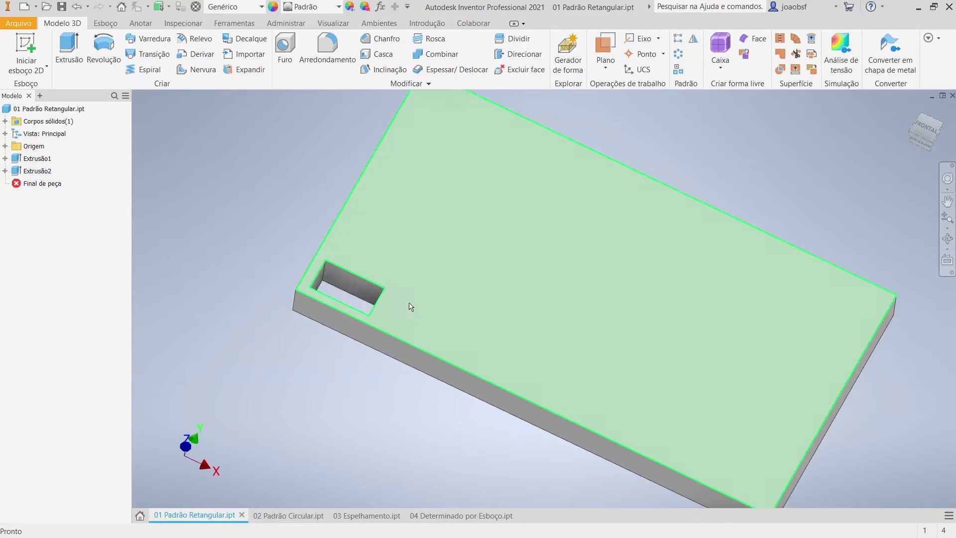
pyautogui.keyDown('shift'); pyautogui.moveTo(540, 299); pyautogui.dragTo(420, 305, button='middle'); pyautogui.keyUp('shift')
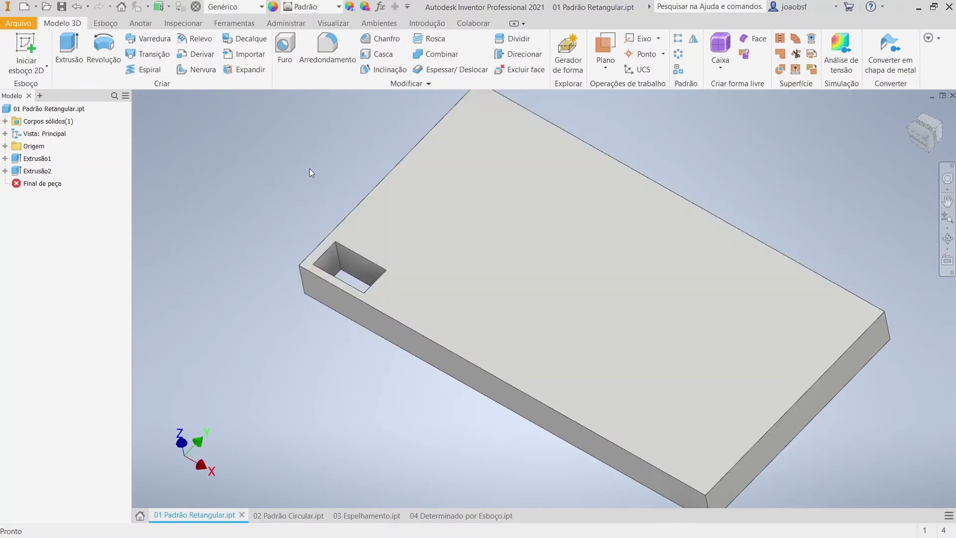
pyautogui.click(678, 40)
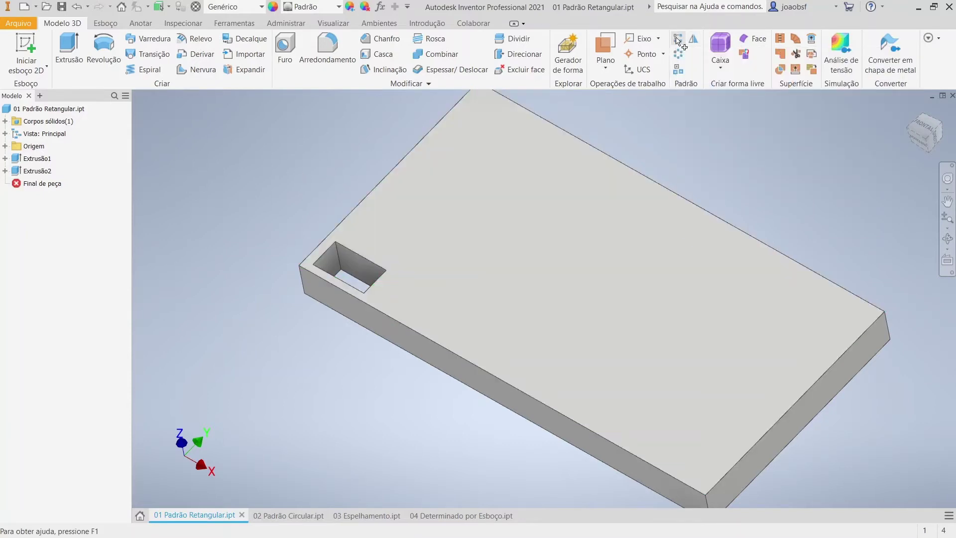
pyautogui.moveTo(567, 252); pyautogui.dragTo(636, 258, button='middle')
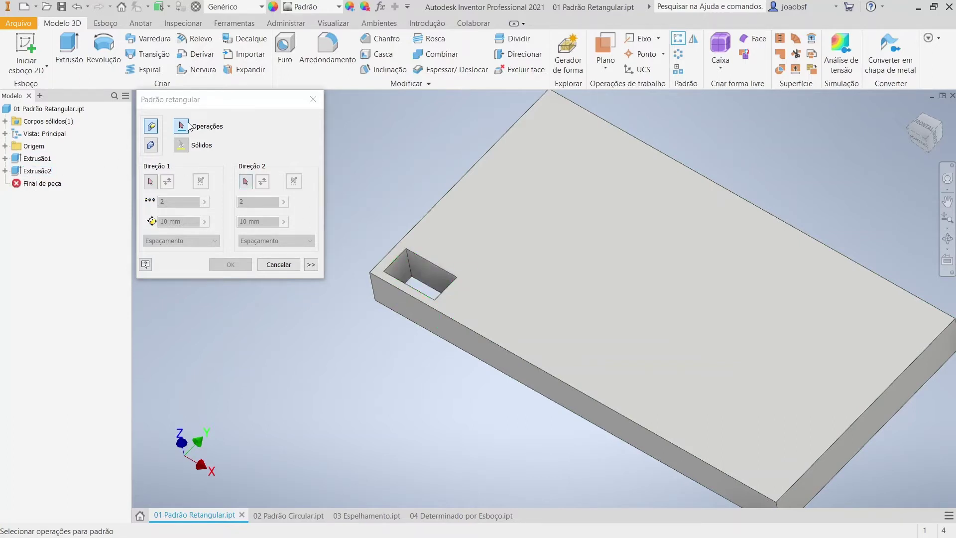
pyautogui.click(38, 171)
pyautogui.click(152, 182)
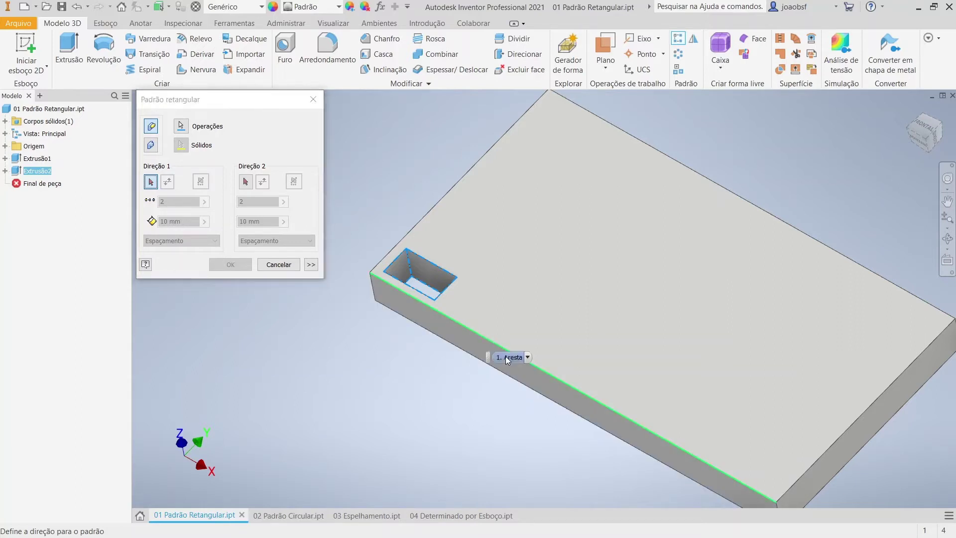
pyautogui.moveTo(490, 341)
pyautogui.click(490, 339)
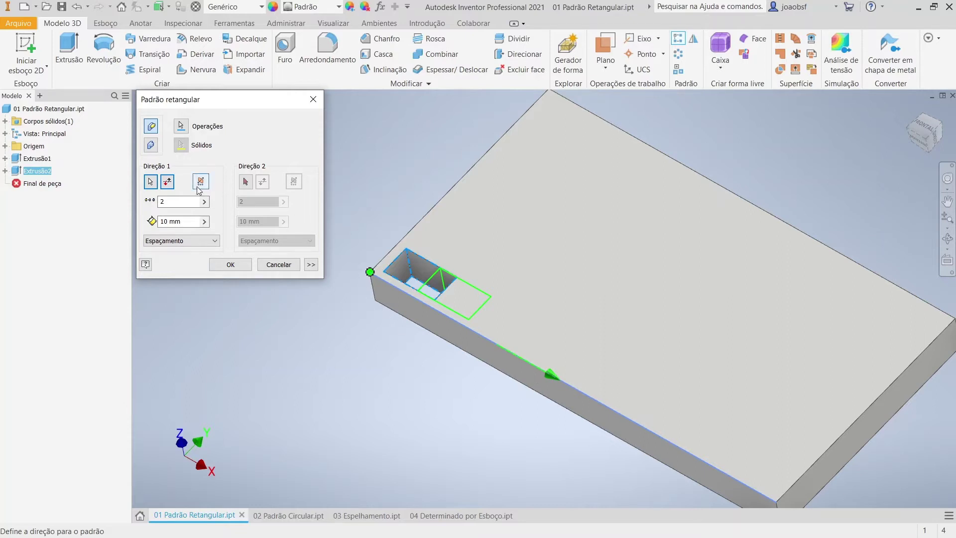
pyautogui.click(168, 182)
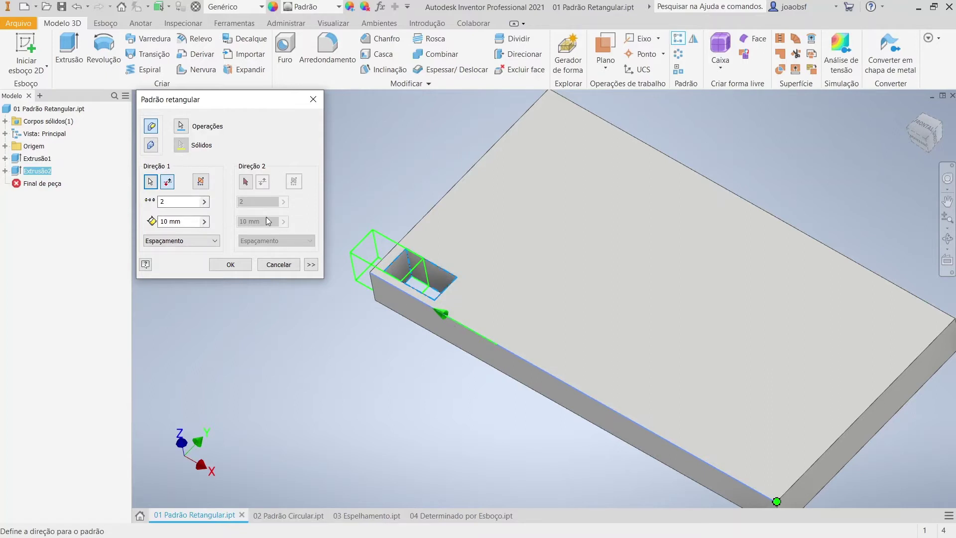
pyautogui.click(168, 183)
# Step: Set direction 1 of the pattern to 6 instances spaced 20 mm apart
pyautogui.click(159, 201)
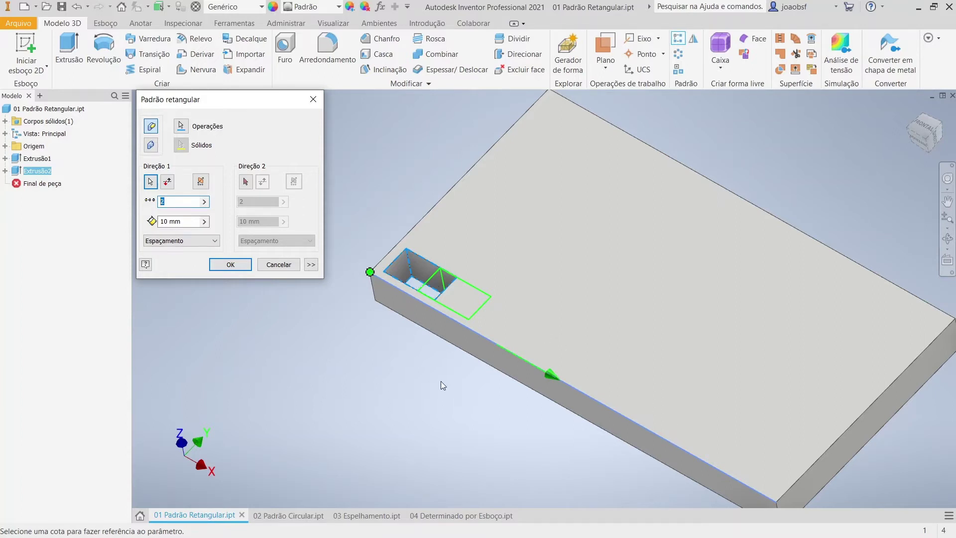
pyautogui.write('6')
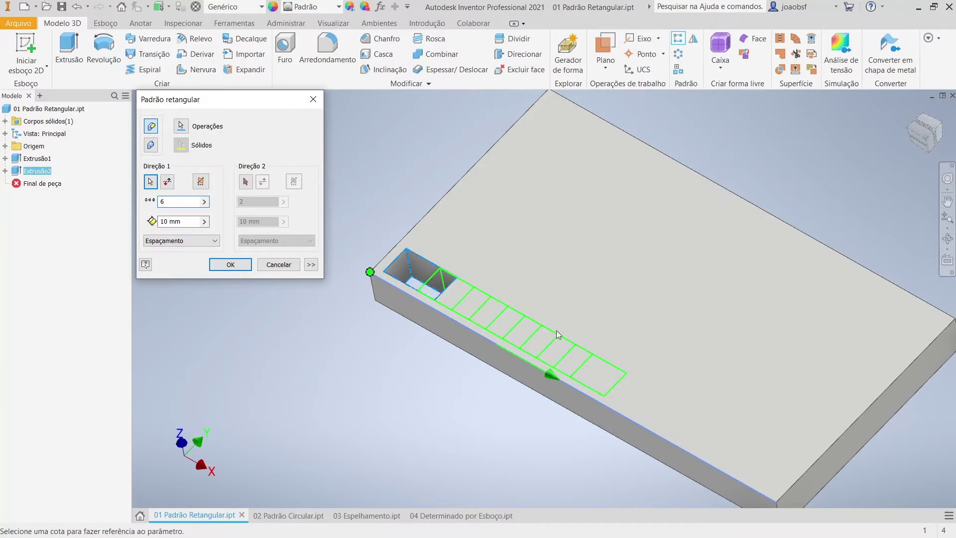
pyautogui.click(175, 222)
pyautogui.write('20')
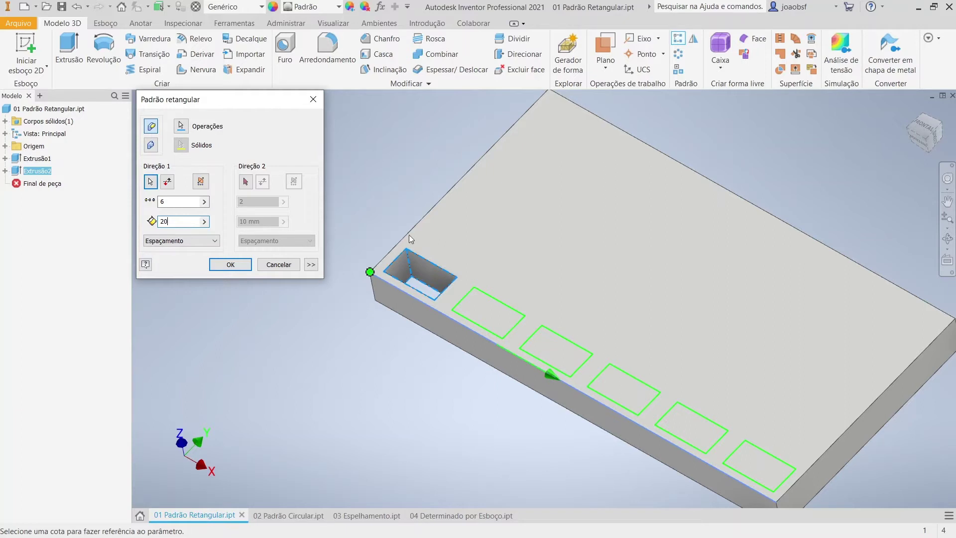
# Step: Add a second direction along the plate's short edge, flipped inward, with 5 instances at 13 mm spacing, and create the pattern
pyautogui.click(246, 182)
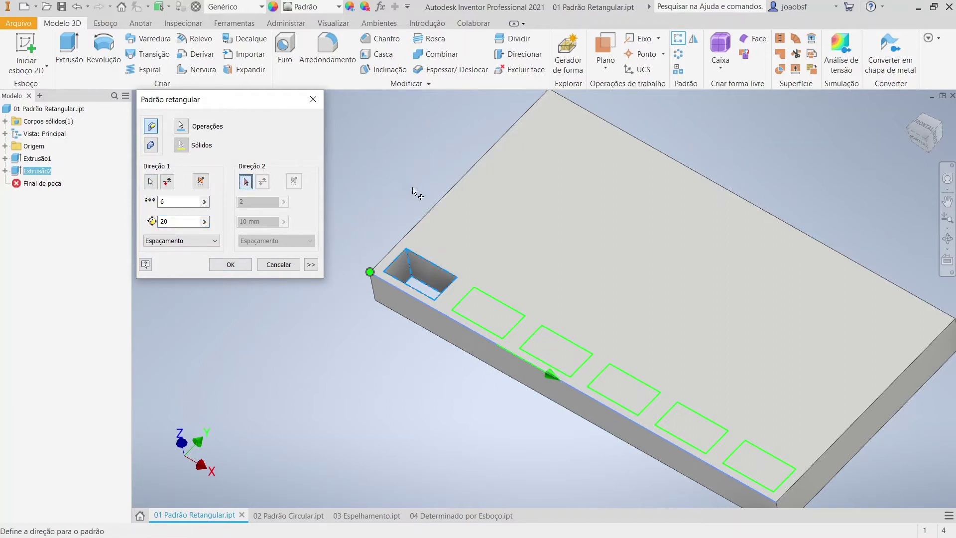
pyautogui.click(407, 234)
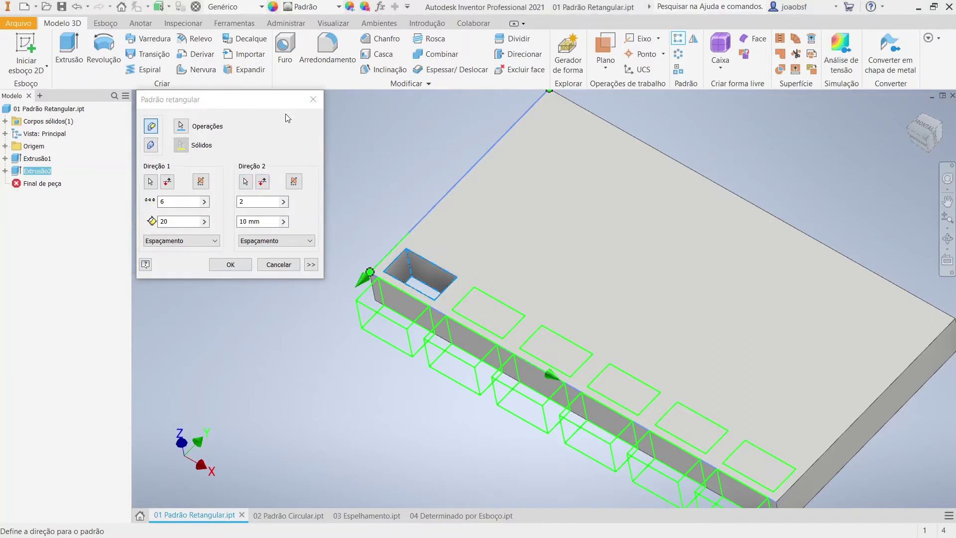
pyautogui.click(263, 183)
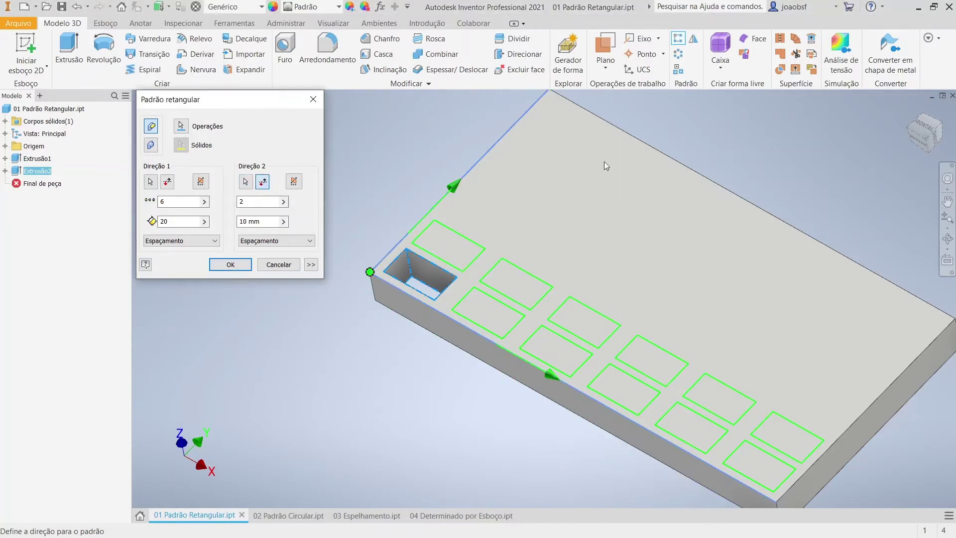
pyautogui.click(249, 201)
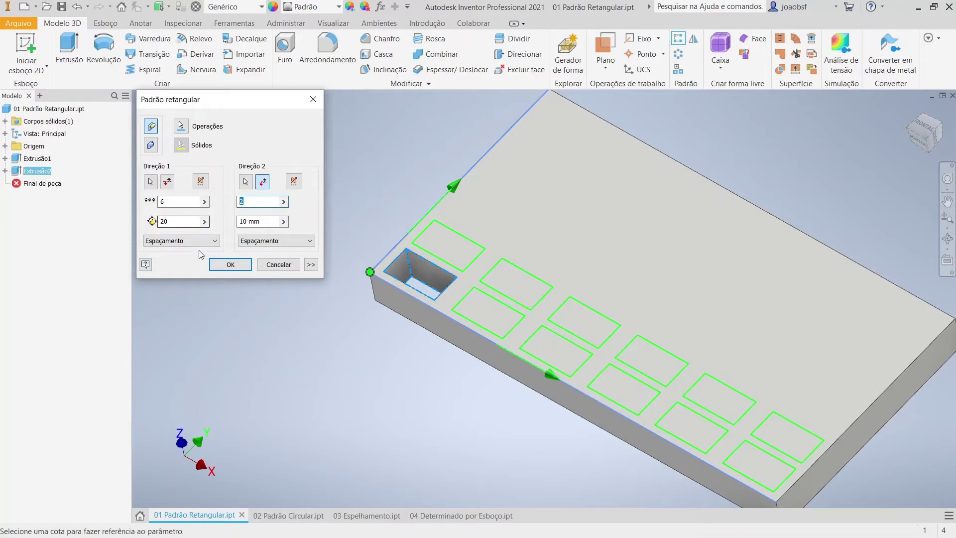
pyautogui.write('5')
pyautogui.click(268, 218)
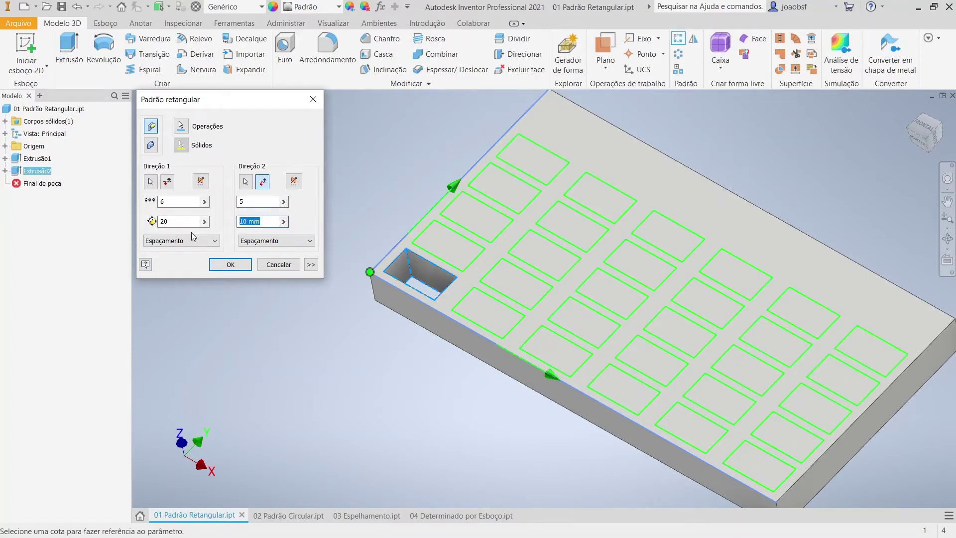
pyautogui.write('13')
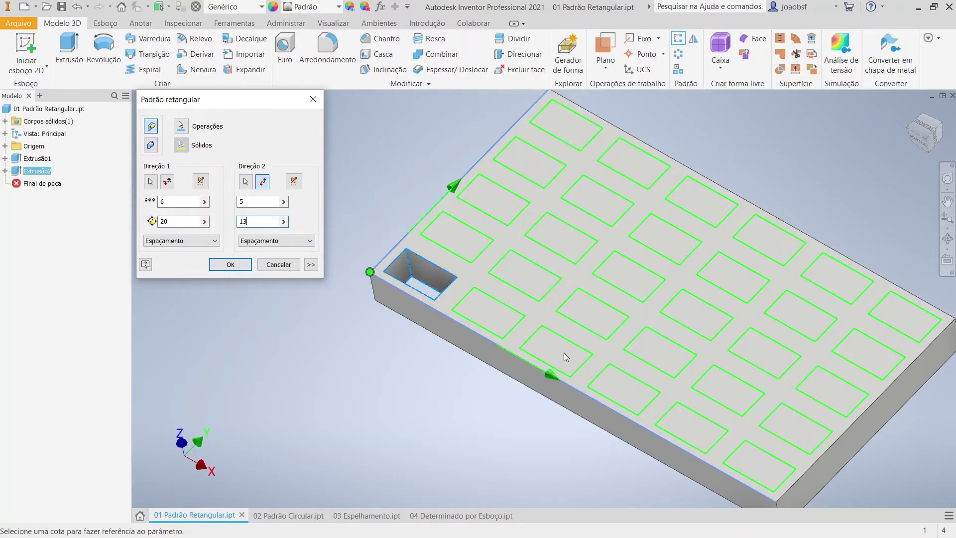
pyautogui.click(220, 266)
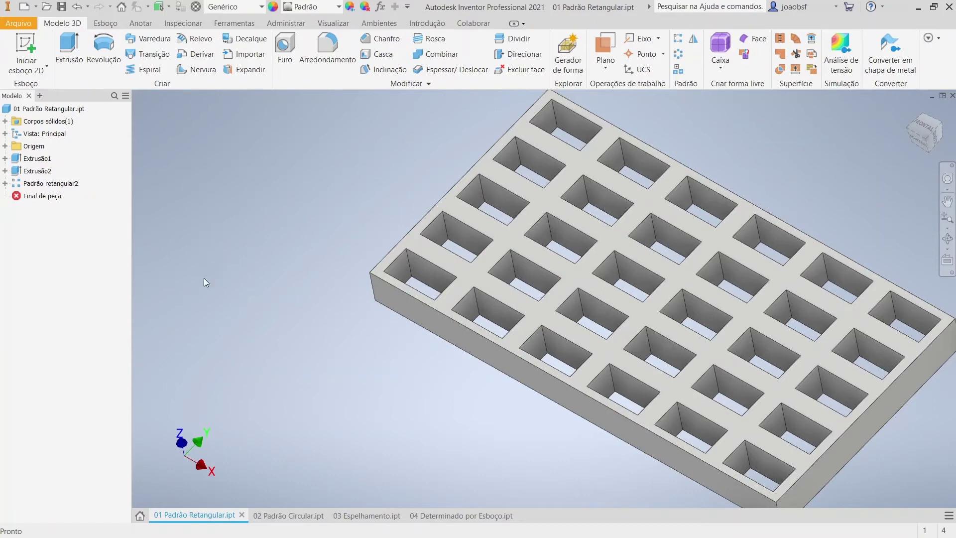
# Step: Reopen the rectangular pattern to review its settings and close it with the same values
pyautogui.moveTo(37, 197); pyautogui.dragTo(31, 191)
pyautogui.doubleClick(33, 184)
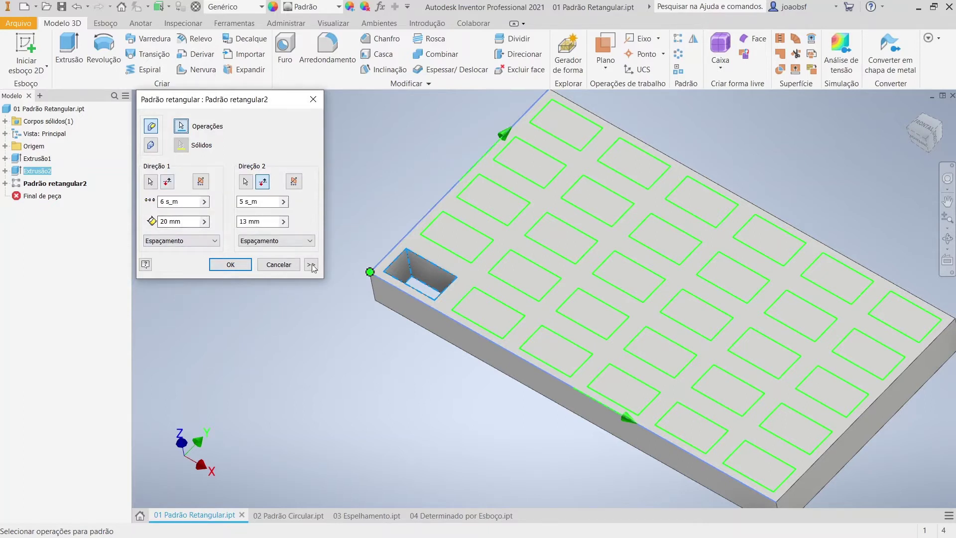
pyautogui.click(223, 265)
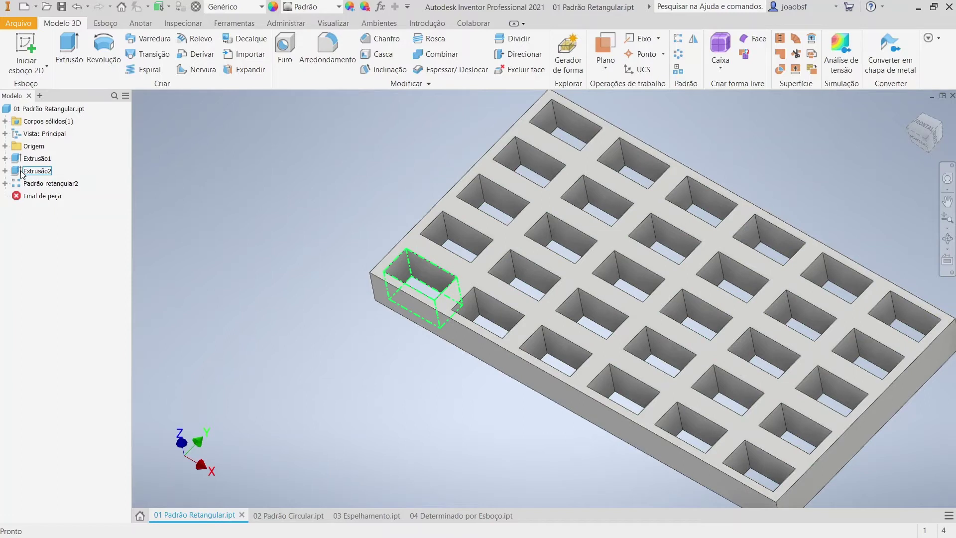
# Step: Try a 2 mm depth on the original pocket cut, check the patterned pockets, and undo the change
pyautogui.doubleClick(36, 172)
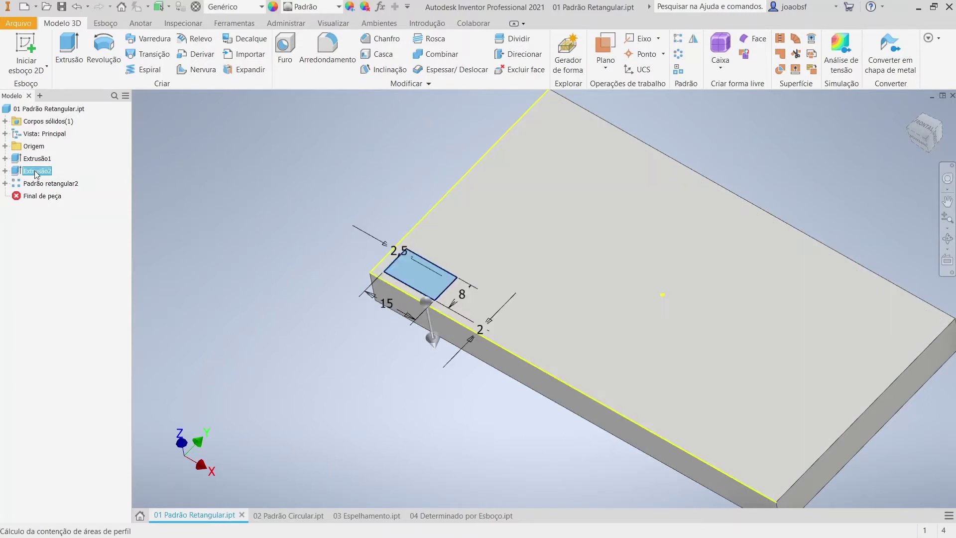
pyautogui.moveTo(468, 388); pyautogui.dragTo(557, 396, button='middle')
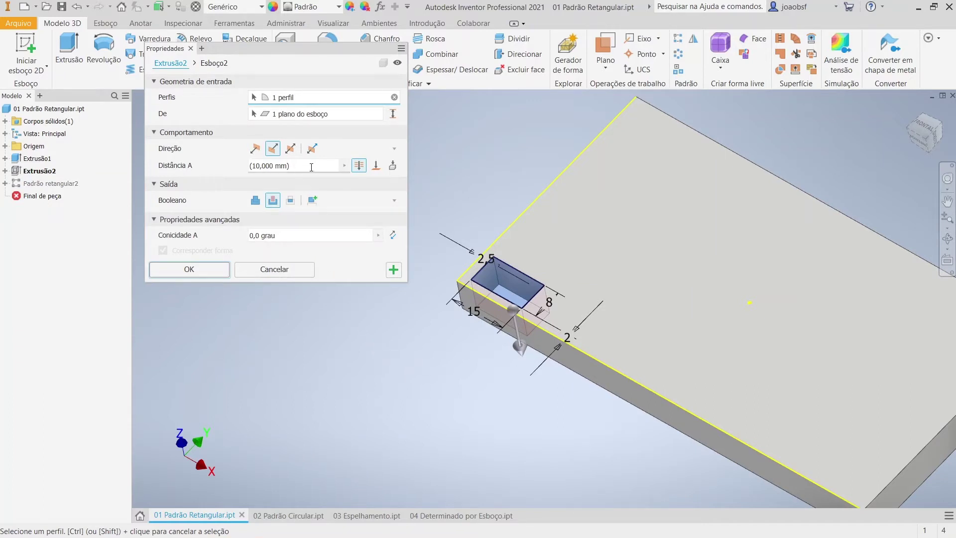
pyautogui.click(357, 170)
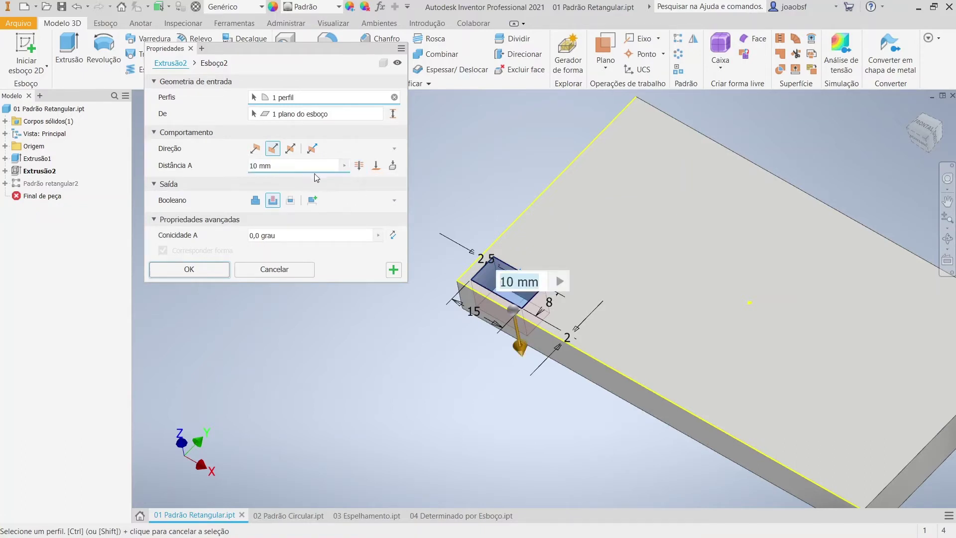
pyautogui.write('2')
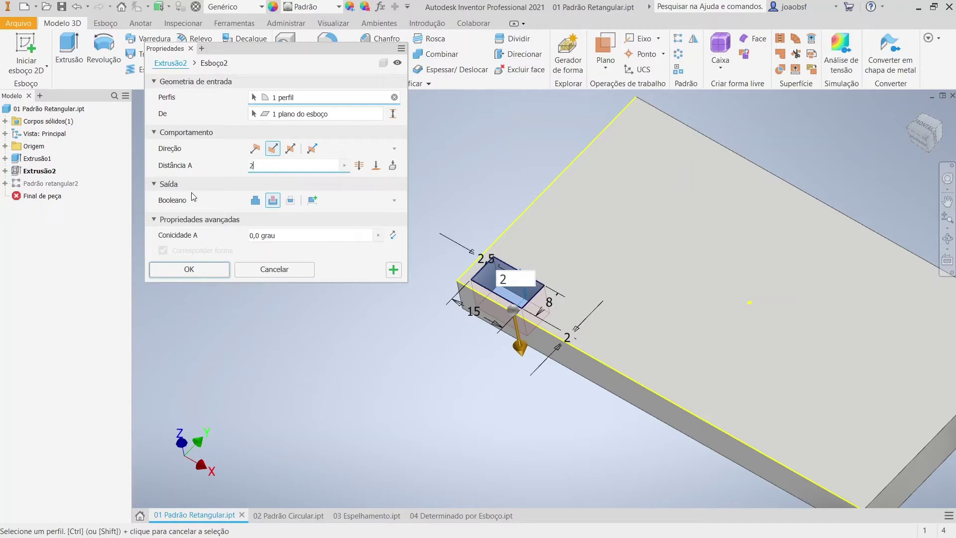
pyautogui.click(189, 269)
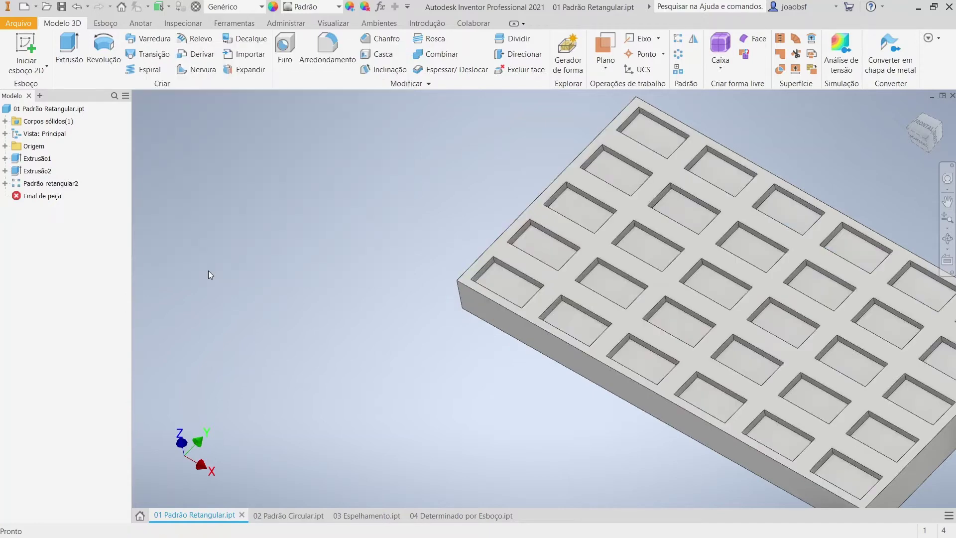
pyautogui.scroll(4, 516, 329)
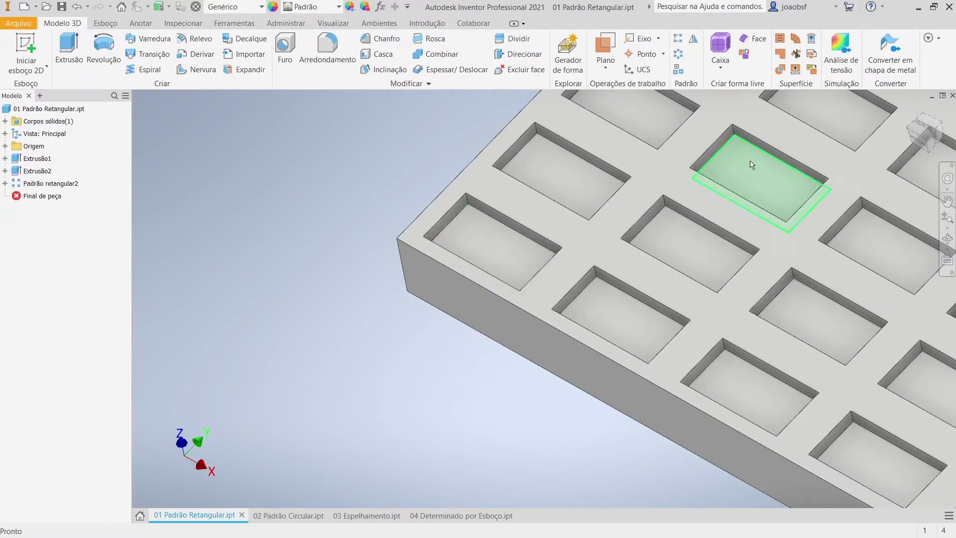
pyautogui.scroll(-5, 821, 257)
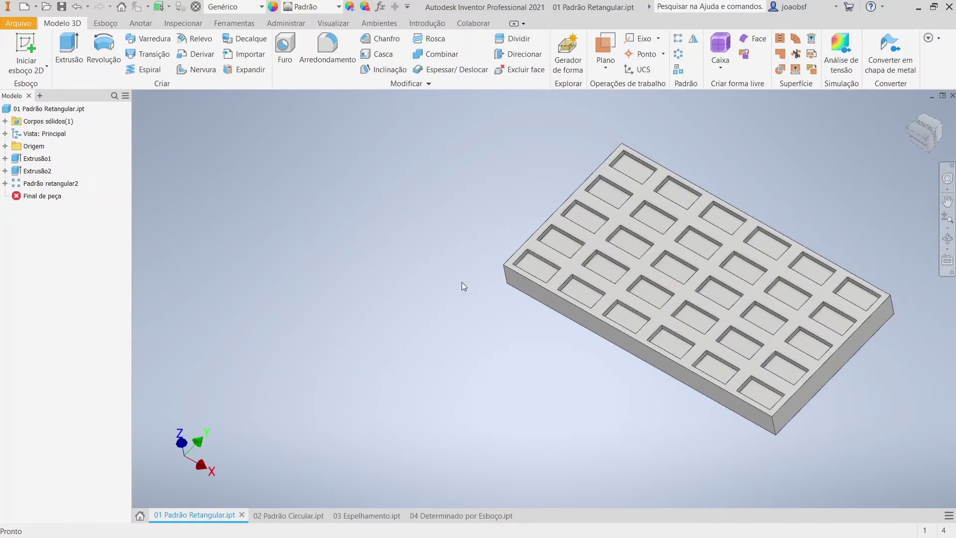
pyautogui.moveTo(461, 282); pyautogui.dragTo(398, 280, button='middle')
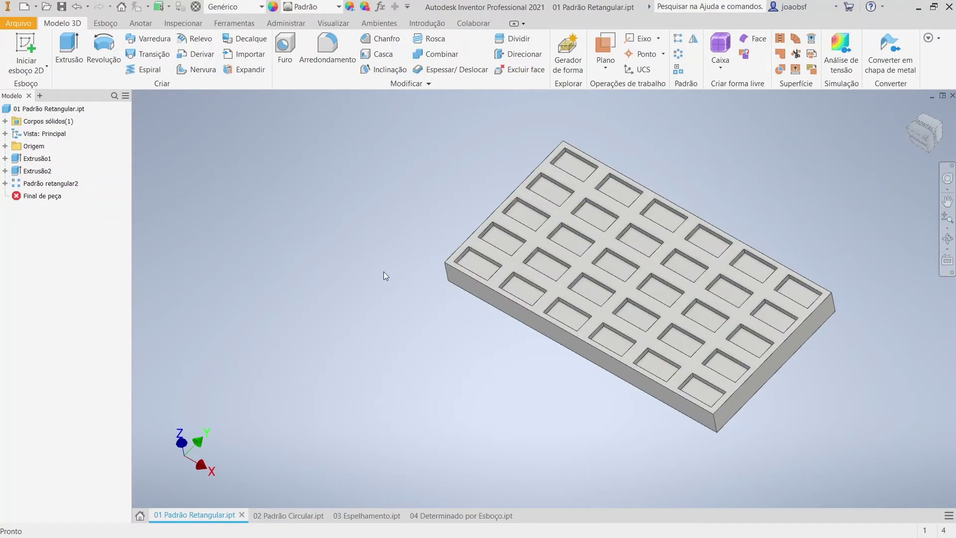
pyautogui.hotkey('ctrl', 'z')
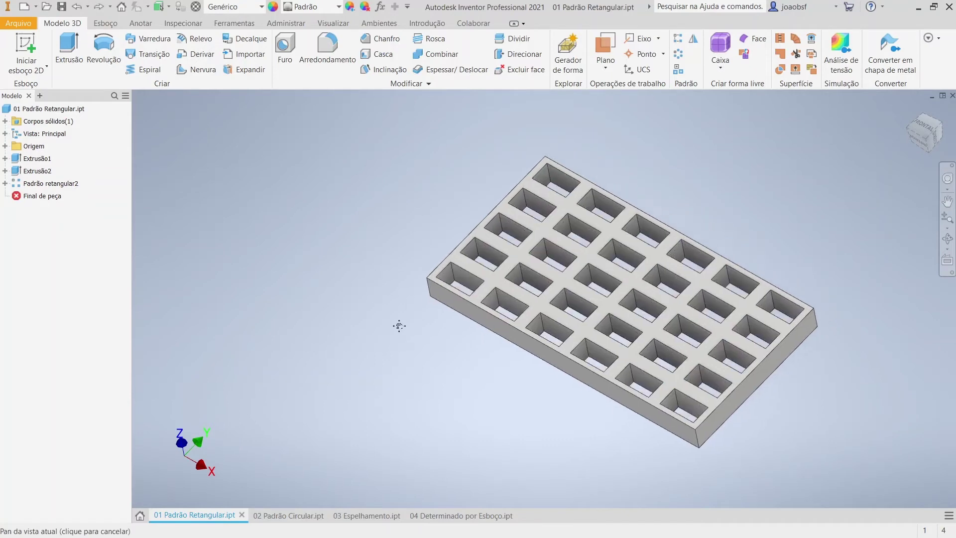
# Step: Chamfer the top edges of the original corner pocket with a distance of 0.5 mm
pyautogui.moveTo(618, 316); pyautogui.dragTo(614, 321, button='middle')
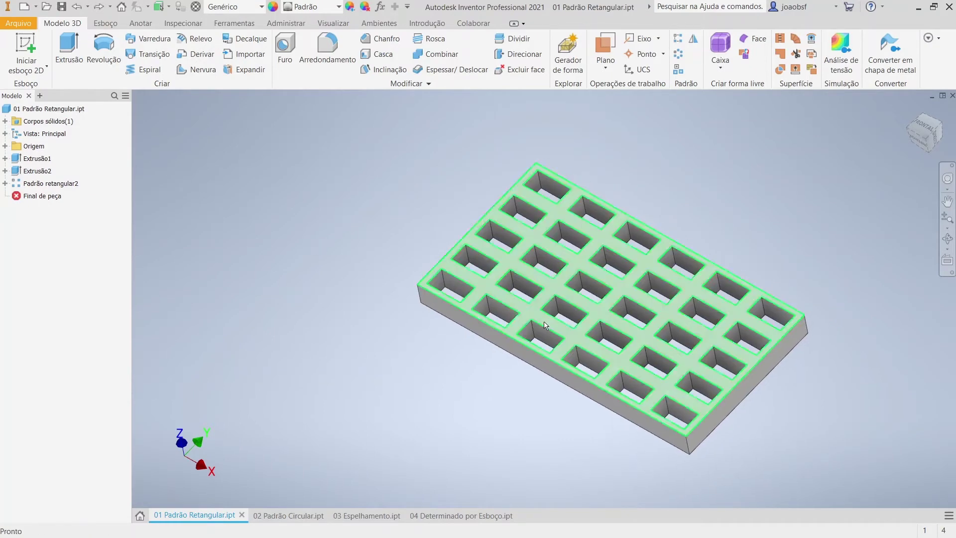
pyautogui.keyDown('shift'); pyautogui.moveTo(551, 325); pyautogui.dragTo(556, 315, button='middle'); pyautogui.keyUp('shift')
pyautogui.scroll(5, 468, 316)
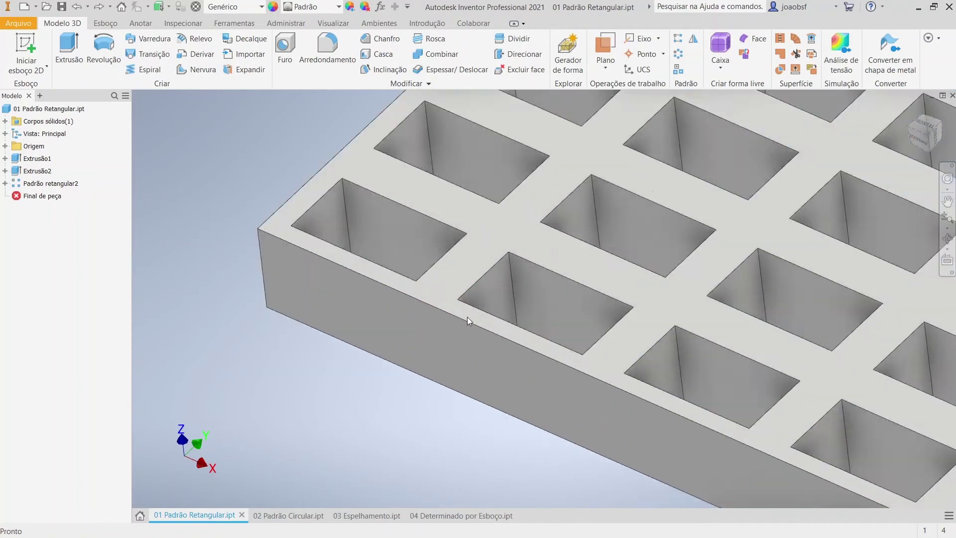
pyautogui.scroll(-2, 470, 312)
pyautogui.moveTo(611, 278); pyautogui.dragTo(589, 305, button='middle')
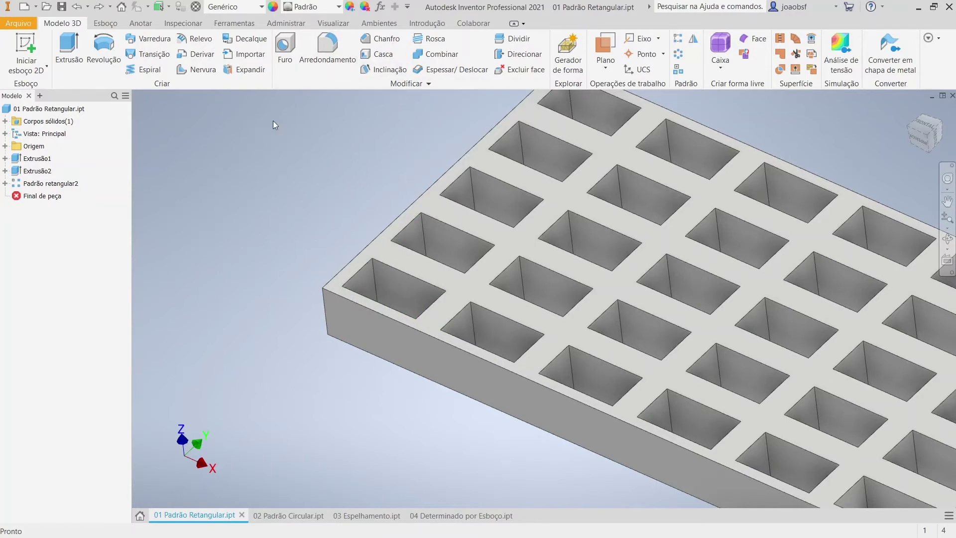
pyautogui.click(379, 43)
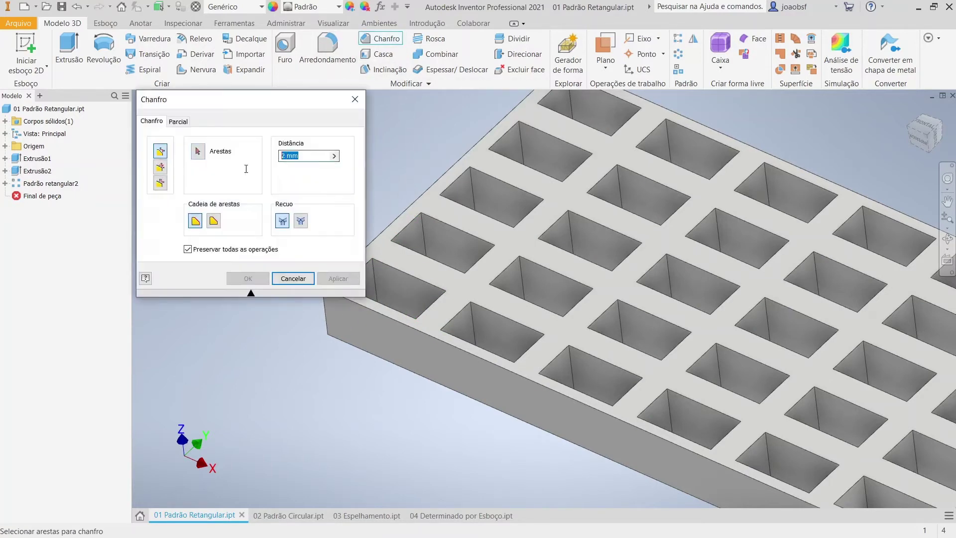
pyautogui.write('0')
pyautogui.click(422, 287)
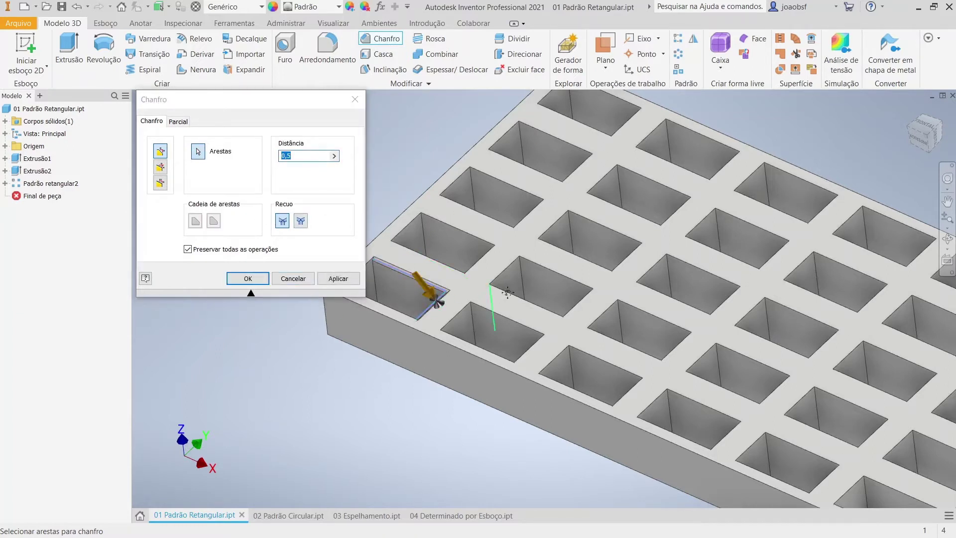
pyautogui.moveTo(373, 267); pyautogui.dragTo(437, 277, button='middle')
pyautogui.click(431, 301)
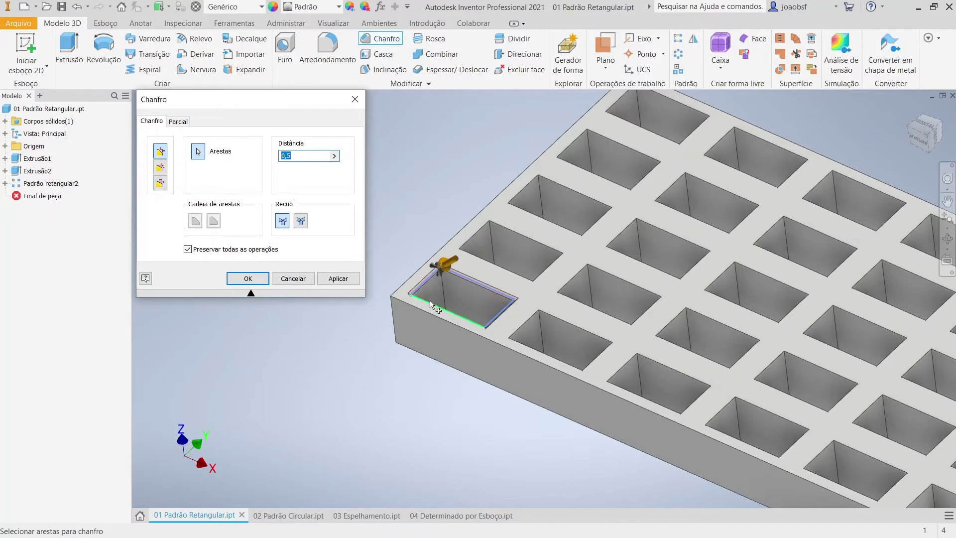
pyautogui.click(247, 278)
pyautogui.moveTo(355, 328); pyautogui.dragTo(325, 307, button='middle')
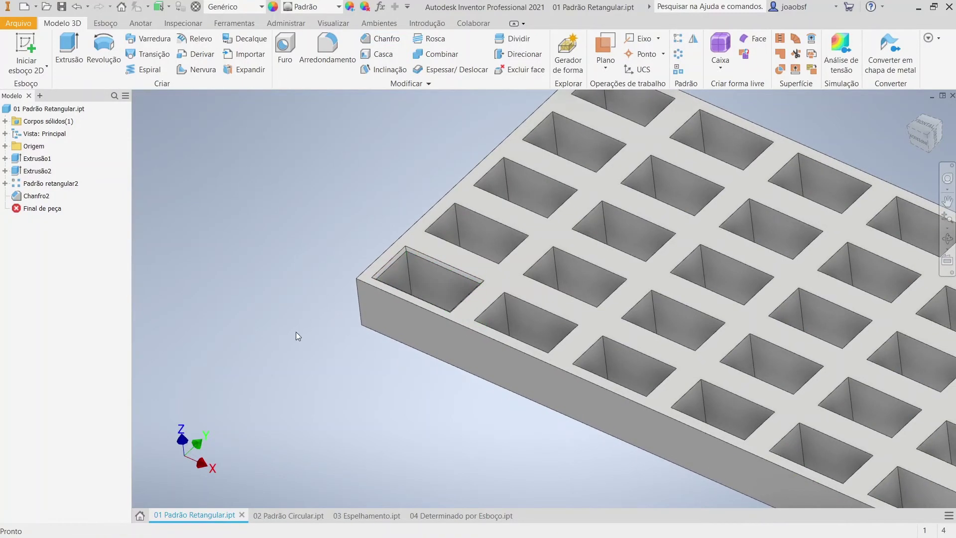
# Step: Open the rectangular pattern to check which features it includes, and close it without changes
pyautogui.moveTo(661, 309); pyautogui.dragTo(596, 316, button='middle')
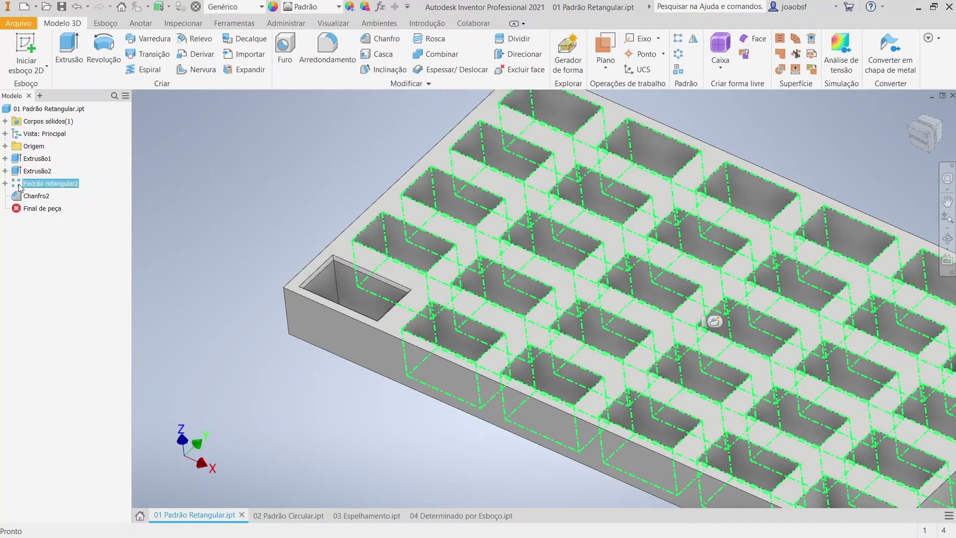
pyautogui.doubleClick(44, 184)
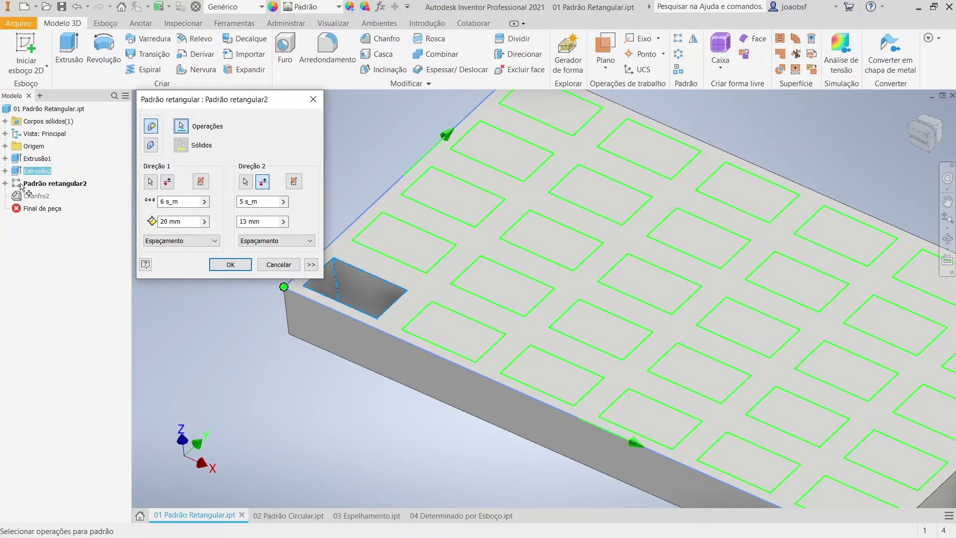
pyautogui.click(272, 265)
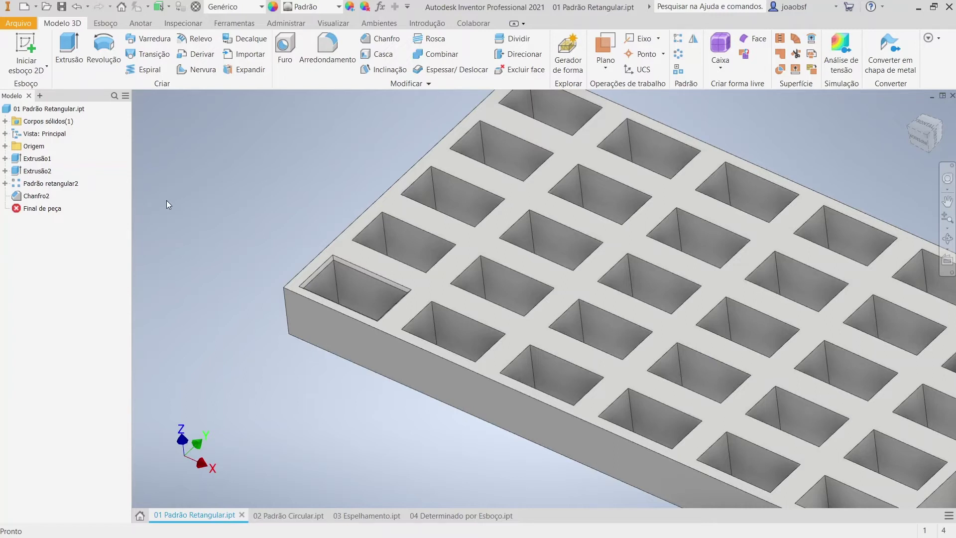
# Step: Move the chamfer ahead of the rectangular pattern in the feature history
pyautogui.click(22, 199)
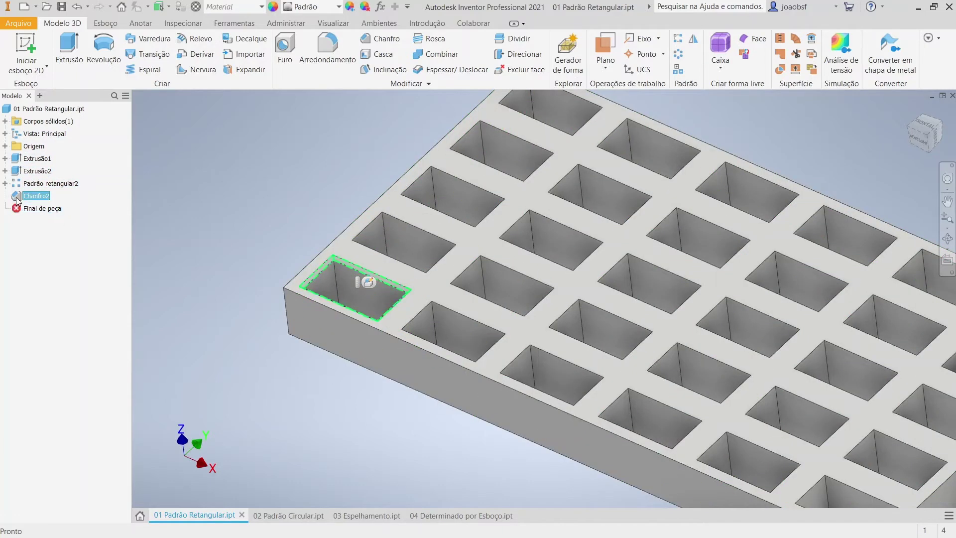
pyautogui.moveTo(17, 201); pyautogui.dragTo(26, 181)
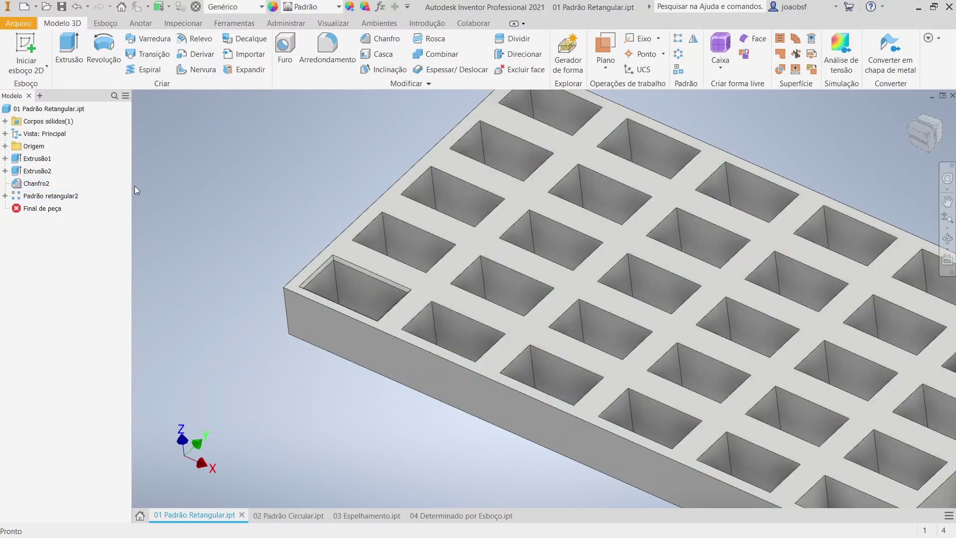
pyautogui.click(23, 186)
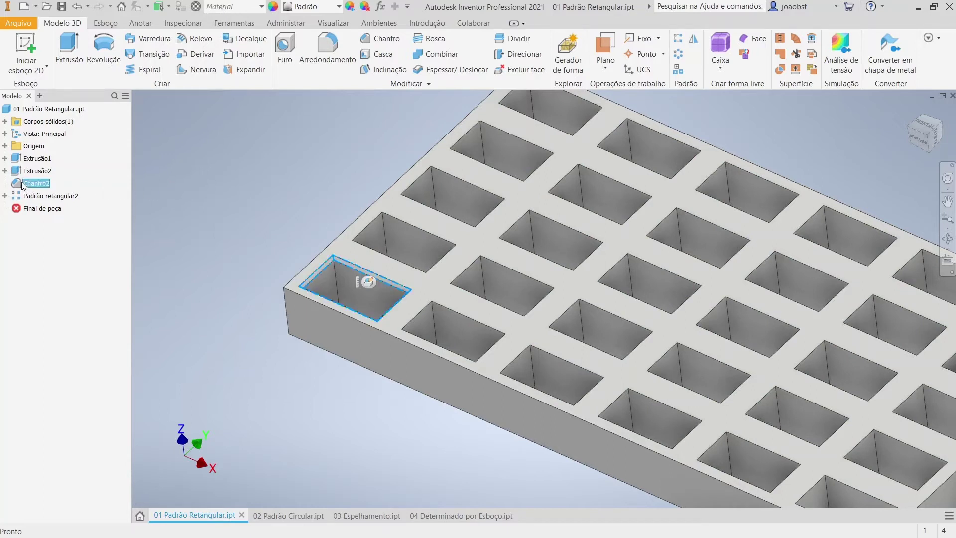
pyautogui.moveTo(23, 184)
pyautogui.mouseDown()
pyautogui.moveTo(39, 174)
pyautogui.moveTo(31, 157)
pyautogui.moveTo(38, 189)
pyautogui.mouseUp()
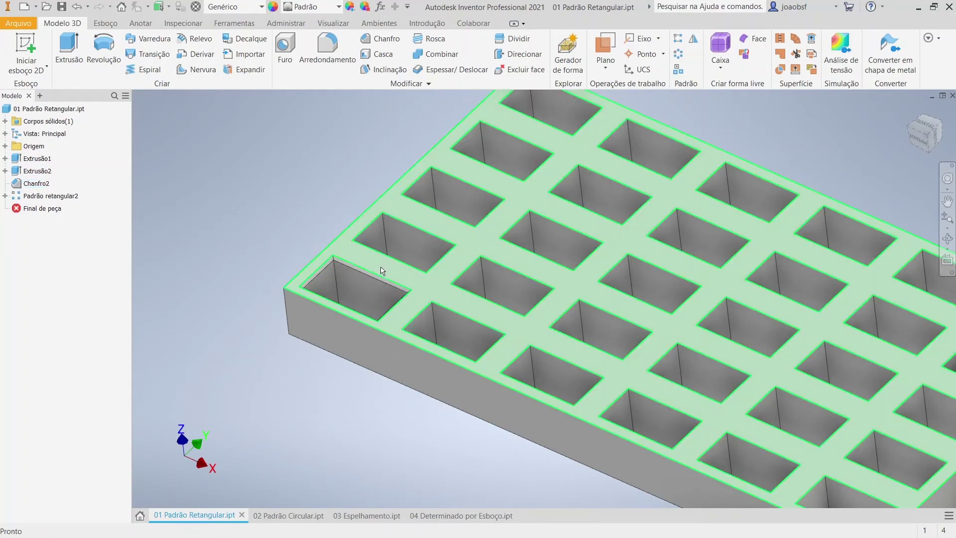
pyautogui.moveTo(26, 185)
pyautogui.mouseDown()
pyautogui.moveTo(33, 162)
pyautogui.moveTo(36, 184)
pyautogui.mouseUp()
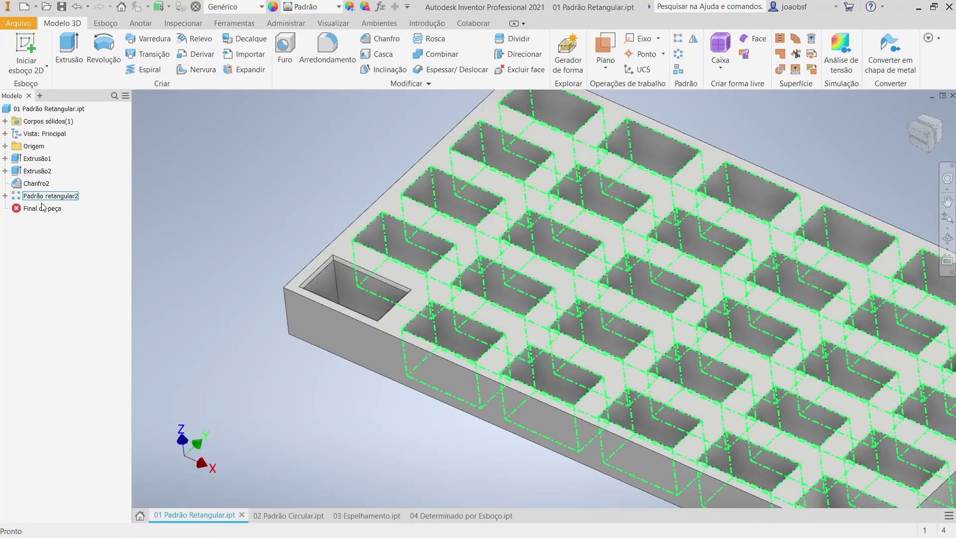
# Step: Add the corner pocket's chamfer to the features of the rectangular pattern and apply the edit
pyautogui.doubleClick(78, 197)
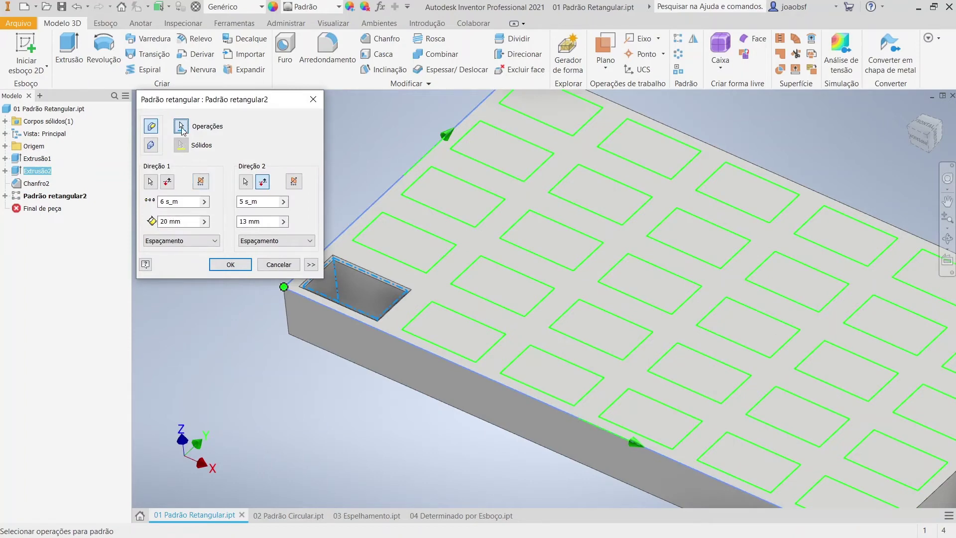
pyautogui.moveTo(257, 301); pyautogui.dragTo(331, 331, button='middle')
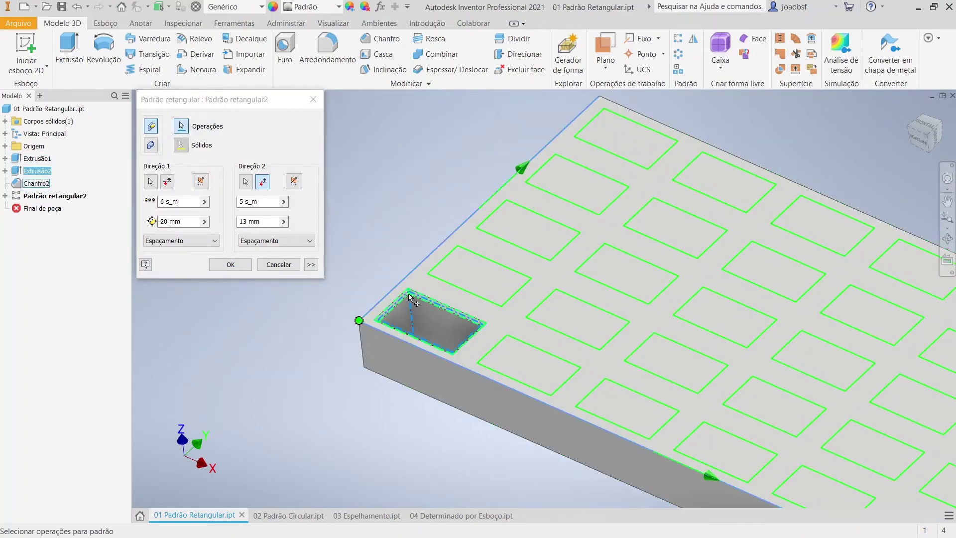
pyautogui.click(426, 301)
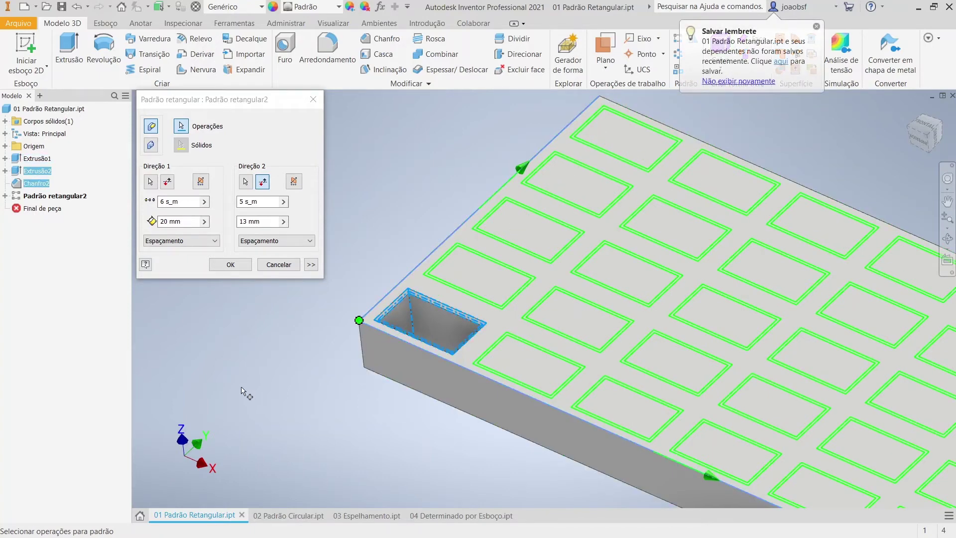
pyautogui.click(241, 265)
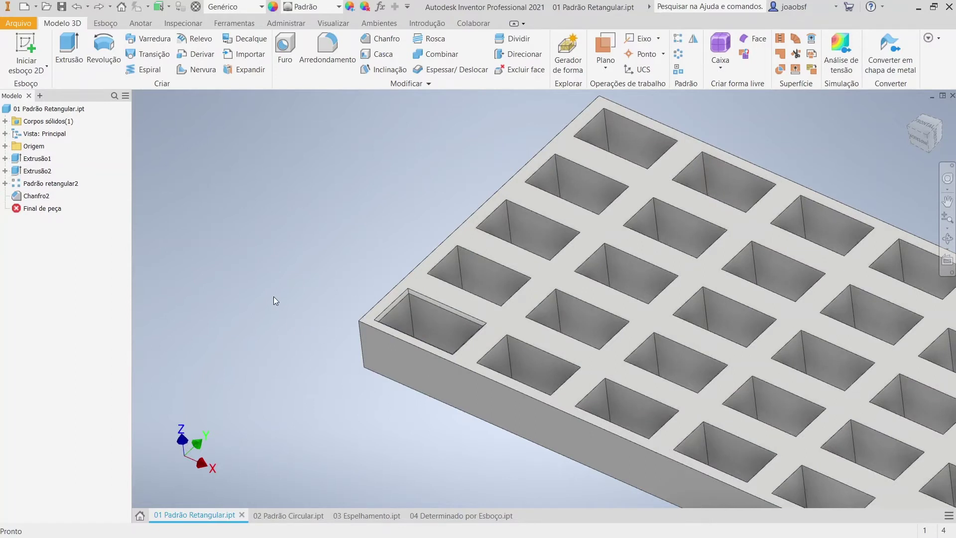
# Step: Delete the chamfer that follows the rectangular pattern in the feature history
pyautogui.click(46, 211)
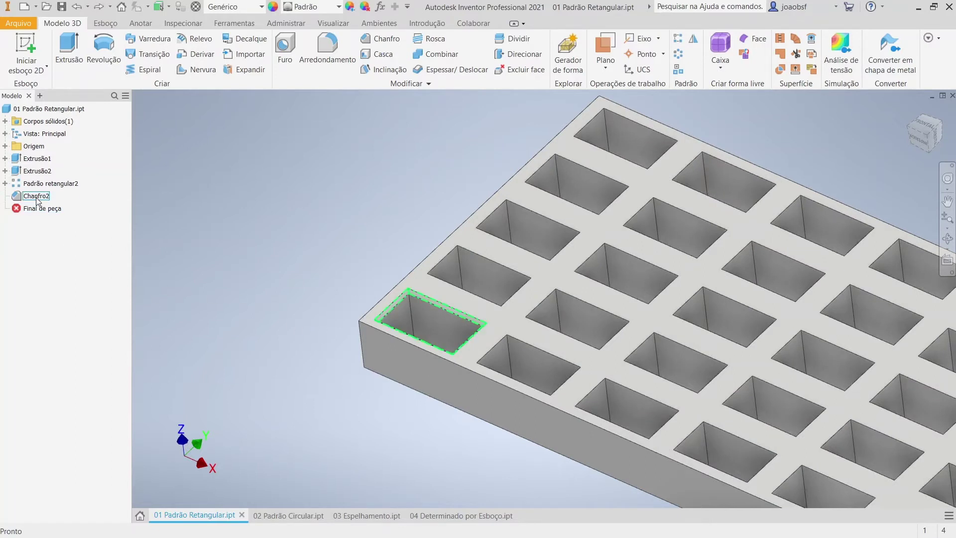
pyautogui.press('Delete')
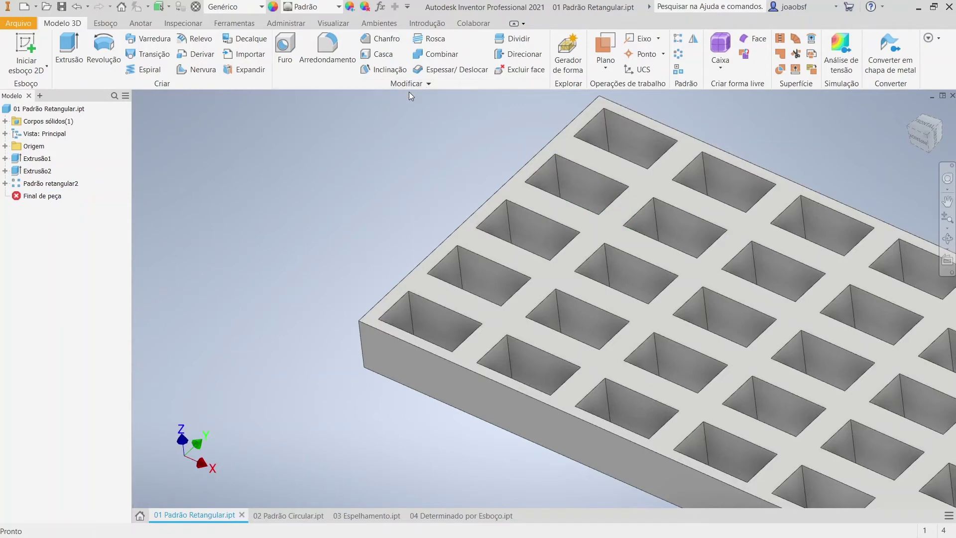
# Step: Roll the part back to just before the rectangular pattern by repositioning the end-of-part marker
pyautogui.click(36, 201)
pyautogui.moveTo(37, 199); pyautogui.dragTo(38, 183)
pyautogui.moveTo(38, 182); pyautogui.dragTo(37, 179)
pyautogui.moveTo(328, 237); pyautogui.dragTo(284, 180, button='middle')
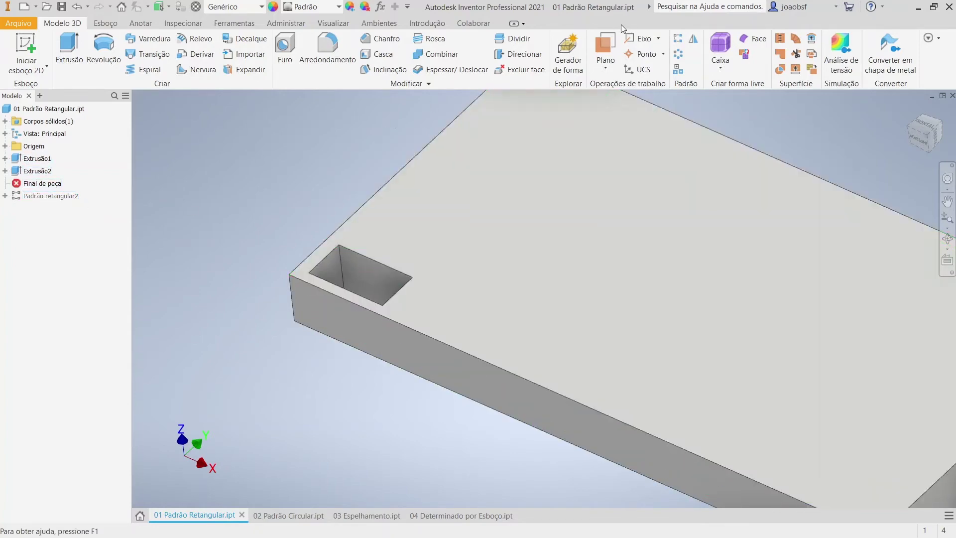
# Step: Chamfer the four top edges of the single corner pocket with a distance of 0.5 mm
pyautogui.click(369, 41)
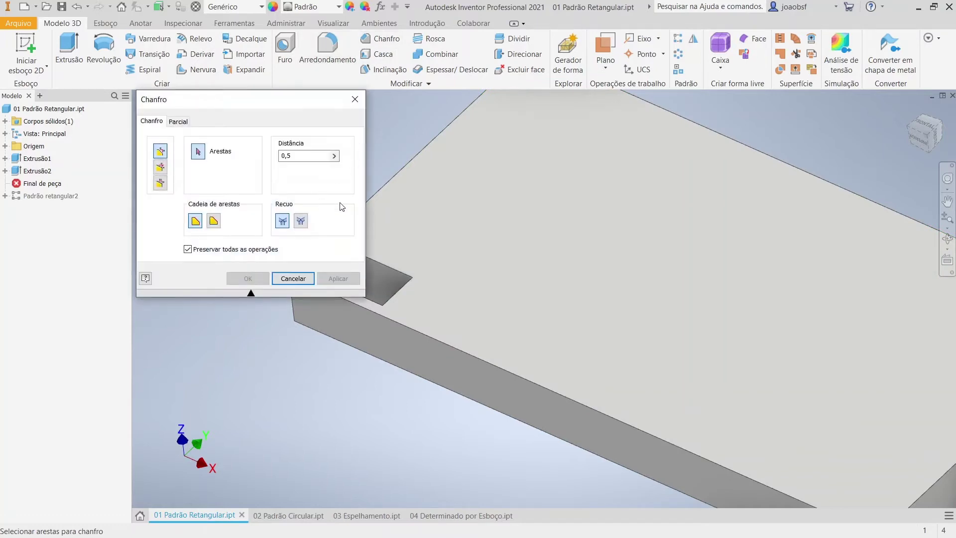
pyautogui.moveTo(391, 274); pyautogui.dragTo(463, 278, button='middle')
pyautogui.click(462, 276)
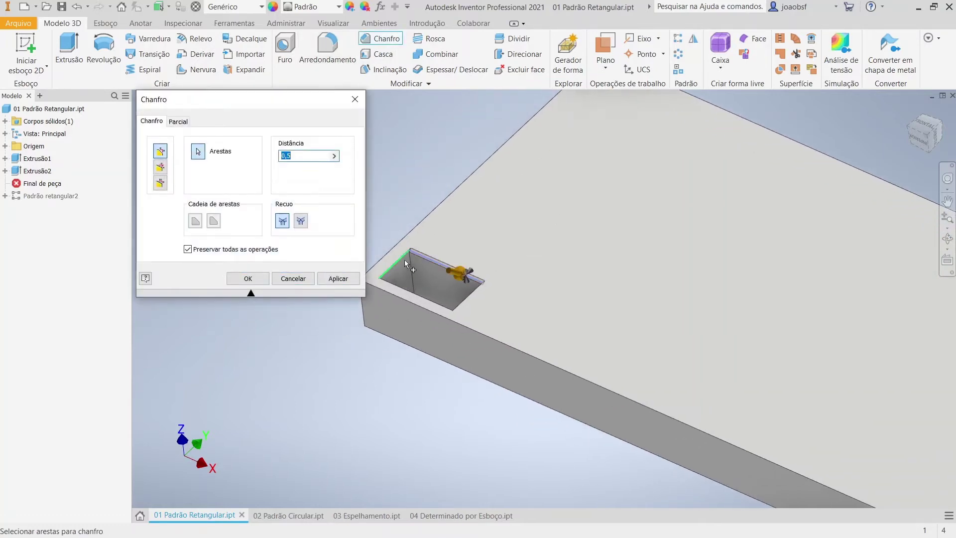
pyautogui.click(404, 291)
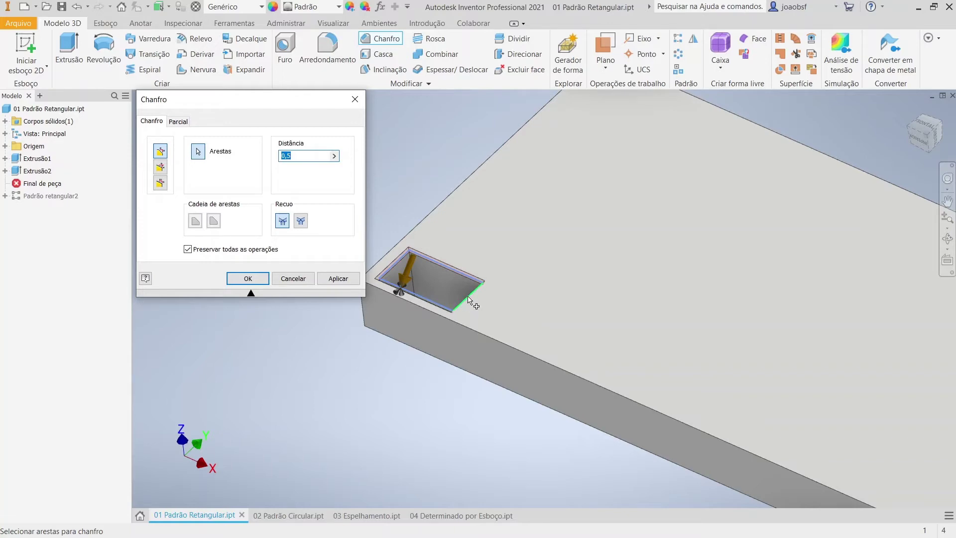
pyautogui.click(238, 279)
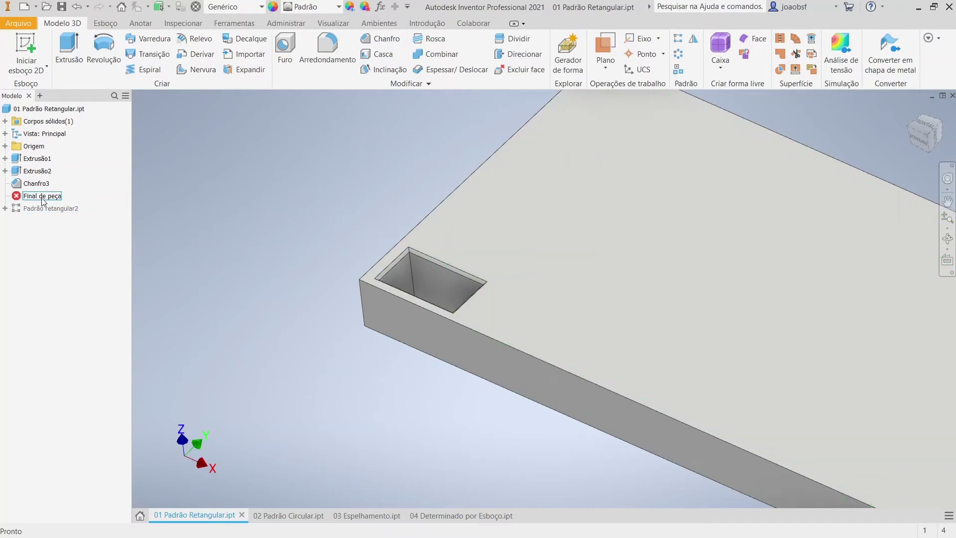
# Step: Return the end-of-part marker below the rectangular pattern and add the new chamfer to the pattern's features
pyautogui.moveTo(41, 198); pyautogui.dragTo(43, 214)
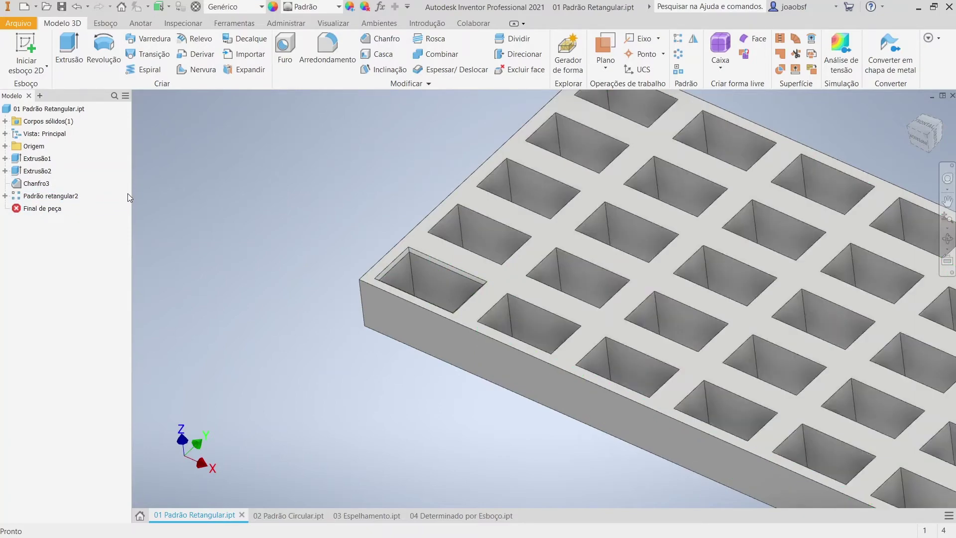
pyautogui.click(30, 197)
pyautogui.doubleClick(31, 197)
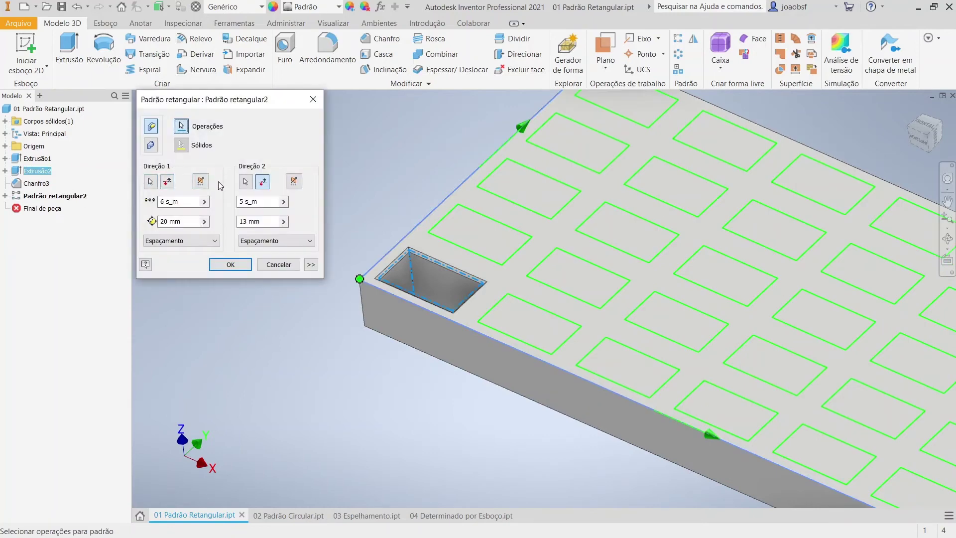
pyautogui.click(424, 254)
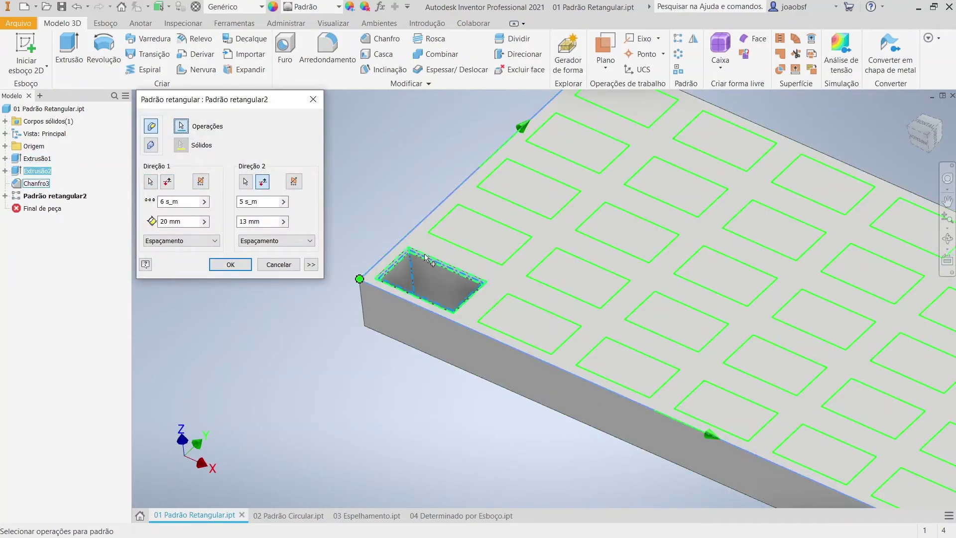
pyautogui.click(231, 265)
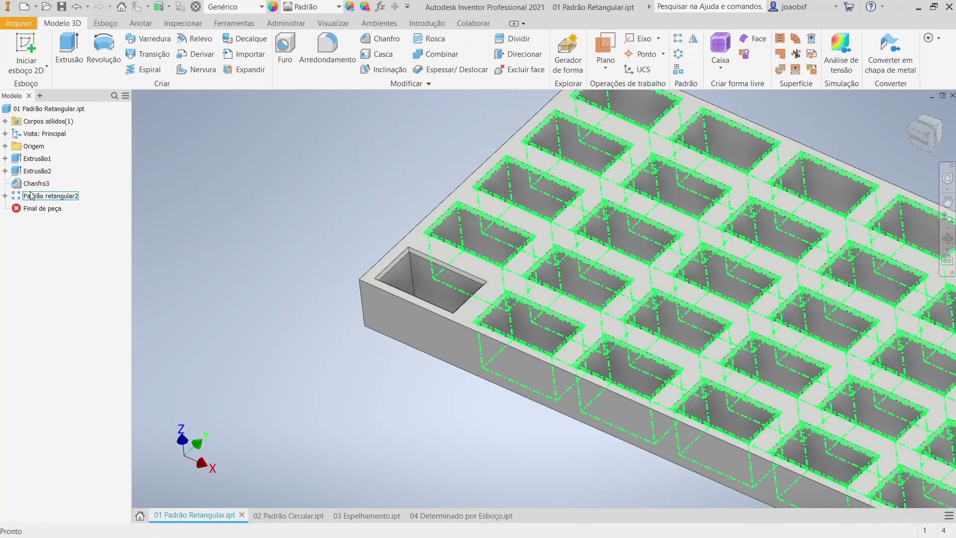
# Step: Inspect the chamfers on the patterned pockets and expand the rectangular pattern to examine its individual occurrences
pyautogui.moveTo(300, 252); pyautogui.dragTo(228, 262, button='middle')
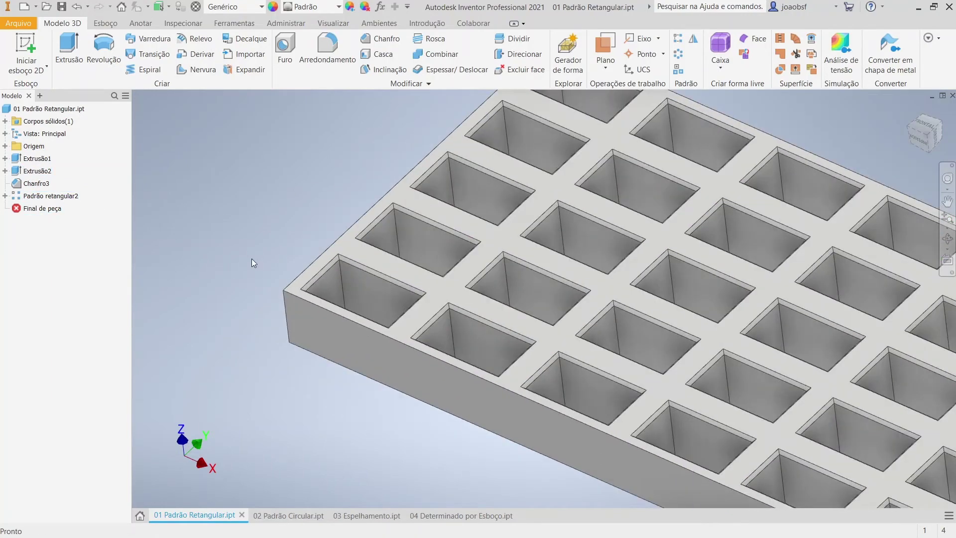
pyautogui.scroll(3, 252, 258)
pyautogui.scroll(-5, 448, 255)
pyautogui.scroll(-3, 740, 297)
pyautogui.moveTo(740, 297); pyautogui.dragTo(523, 309, button='middle')
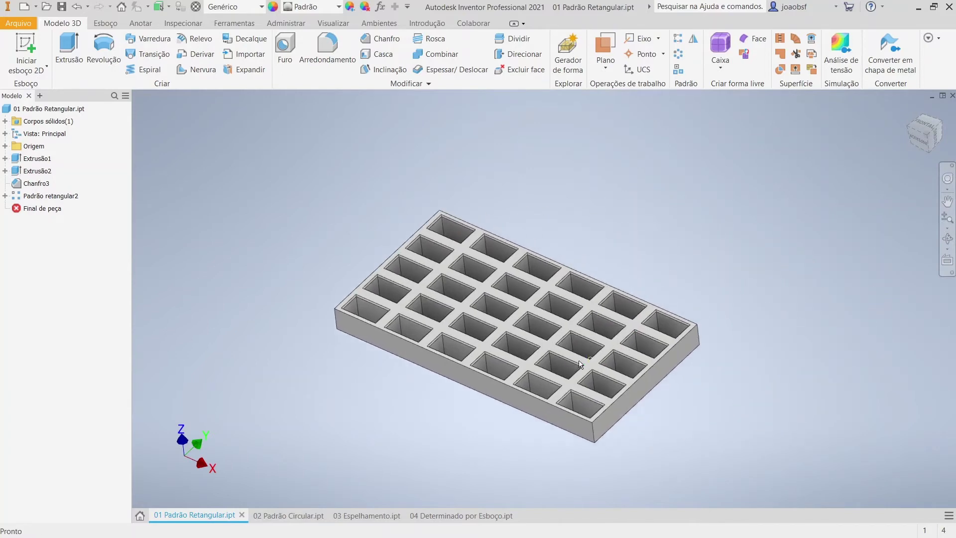
pyautogui.scroll(6, 573, 356)
pyautogui.scroll(-3, 468, 375)
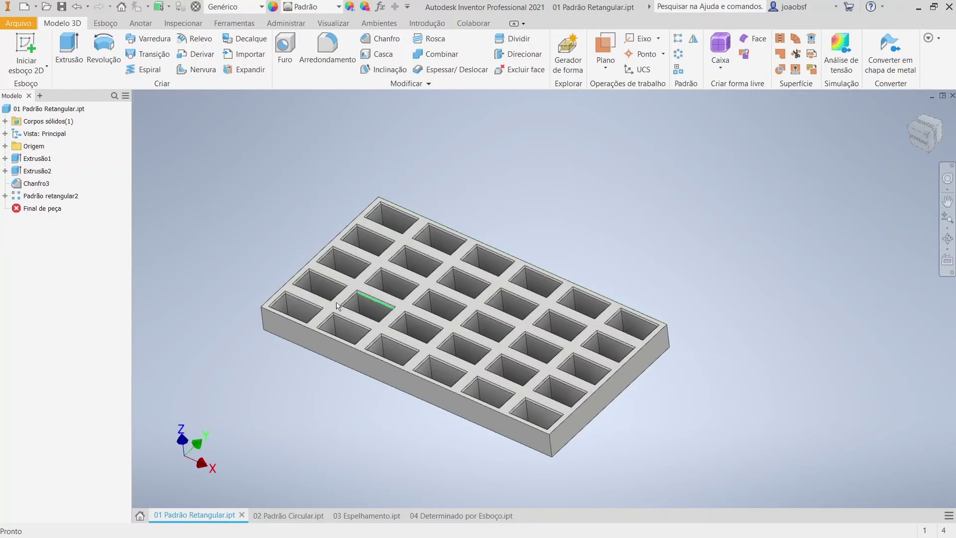
pyautogui.click(5, 197)
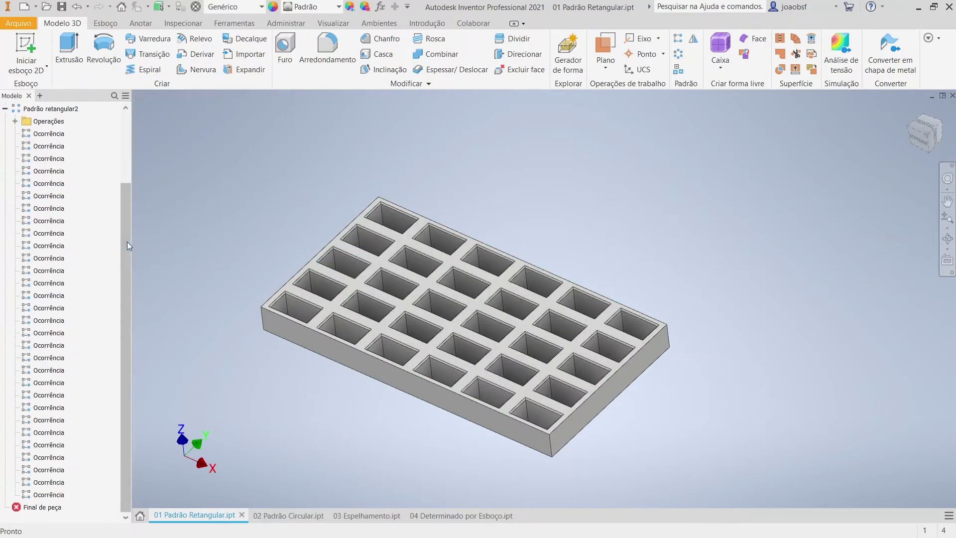
pyautogui.scroll(-2, 110, 211)
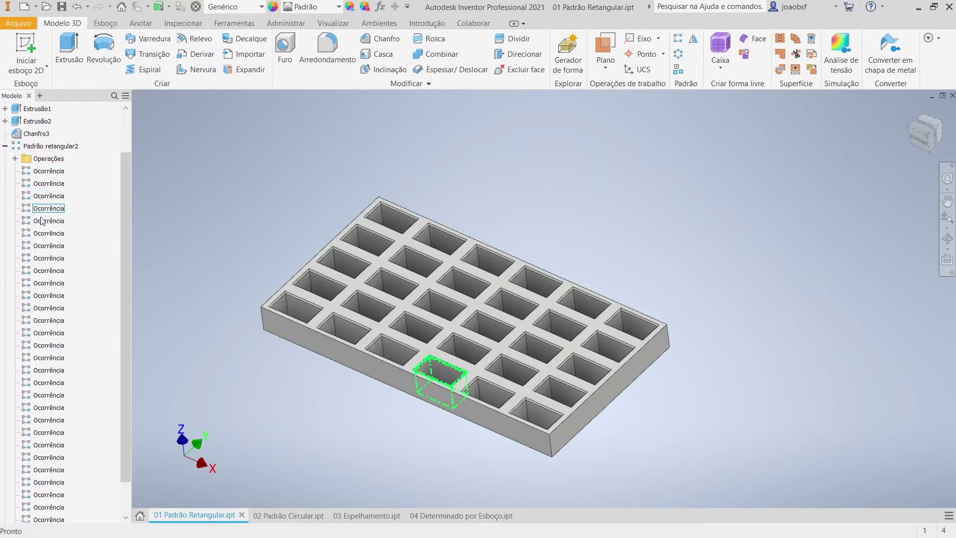
# Step: Suppress the four inner pocket occurrences in the second row from the plate's front edge
pyautogui.click(48, 259)
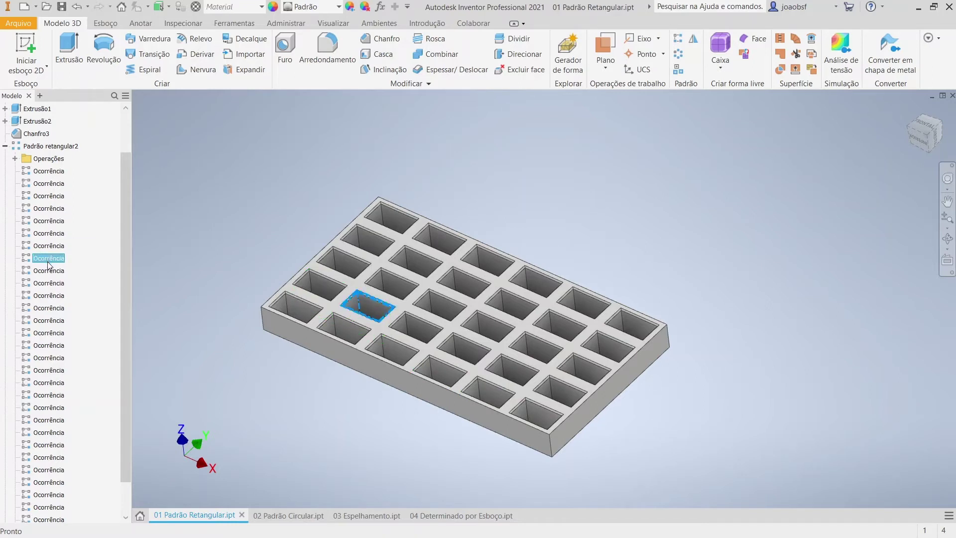
pyautogui.rightClick(48, 259)
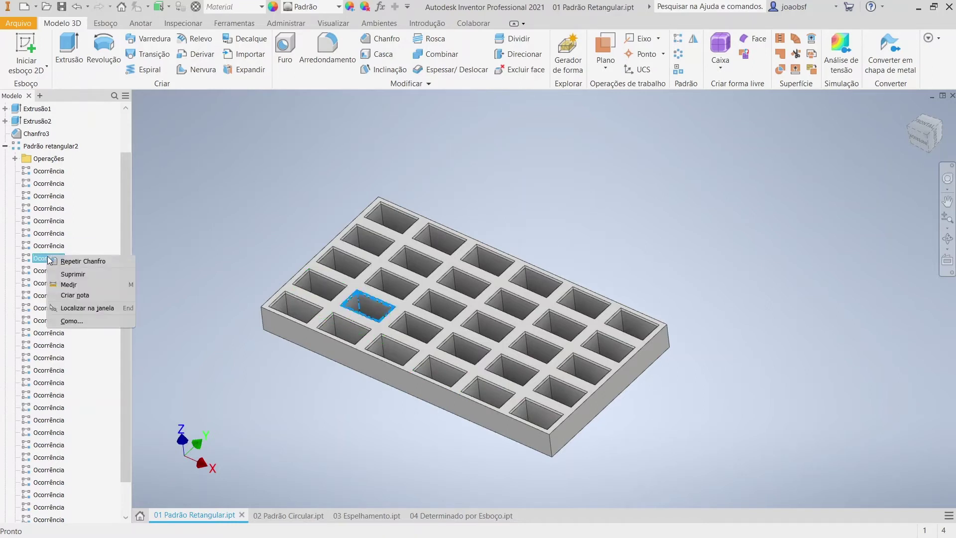
pyautogui.click(67, 269)
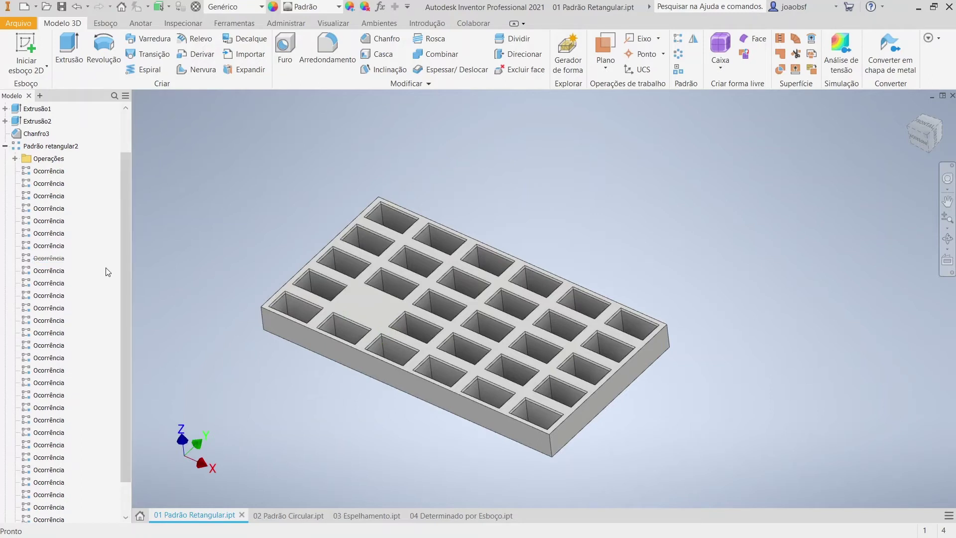
pyautogui.click(52, 272)
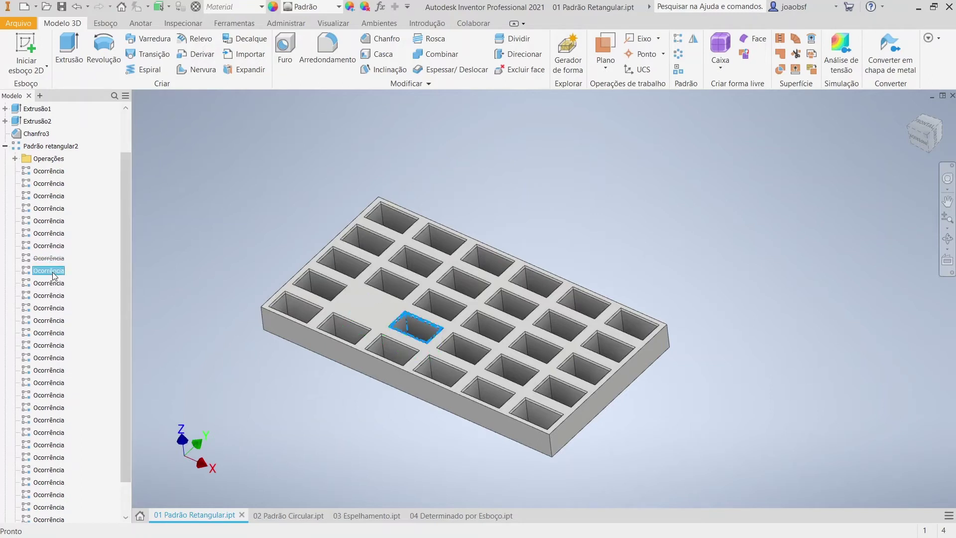
pyautogui.keyDown('ctrl'); pyautogui.click(54, 284); pyautogui.keyUp('ctrl')
pyautogui.keyDown('ctrl'); pyautogui.click(59, 295); pyautogui.keyUp('ctrl')
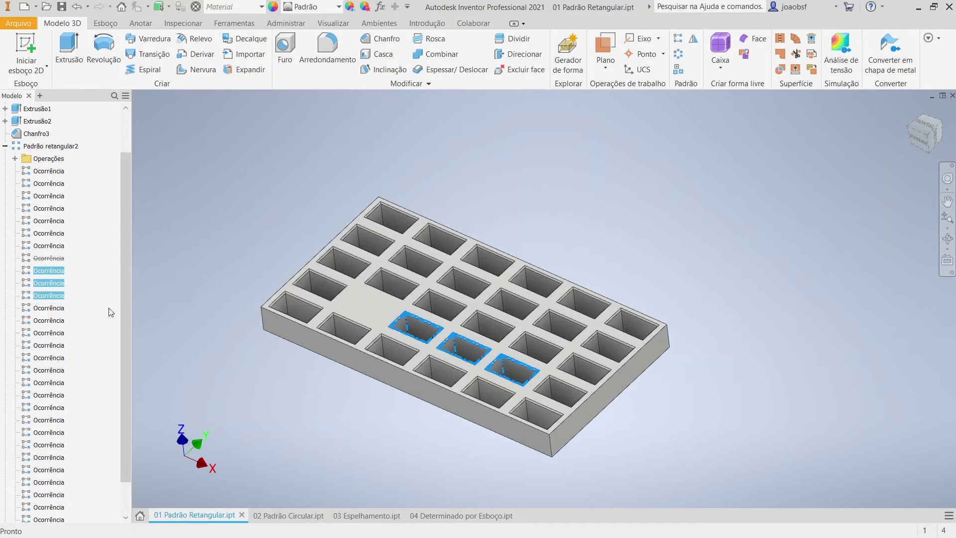
pyautogui.rightClick(53, 270)
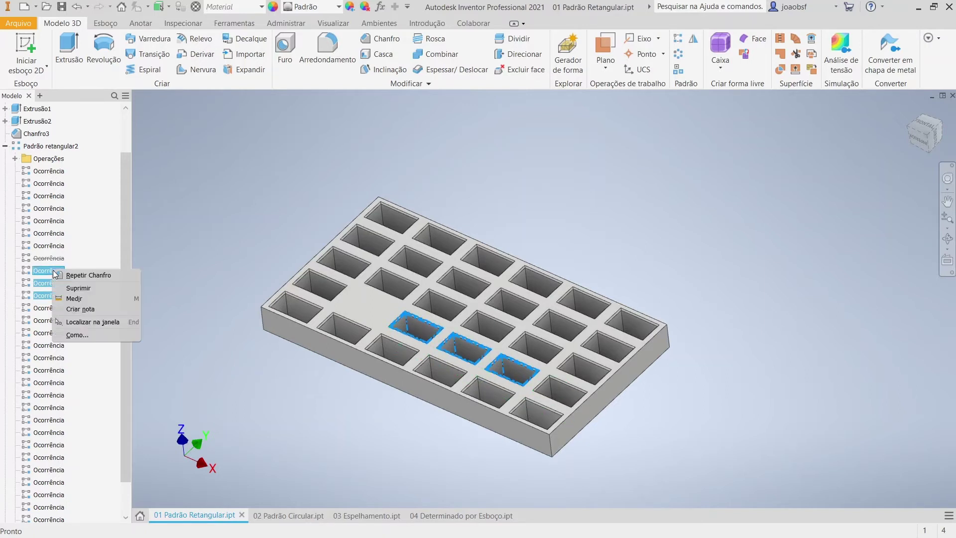
pyautogui.click(78, 288)
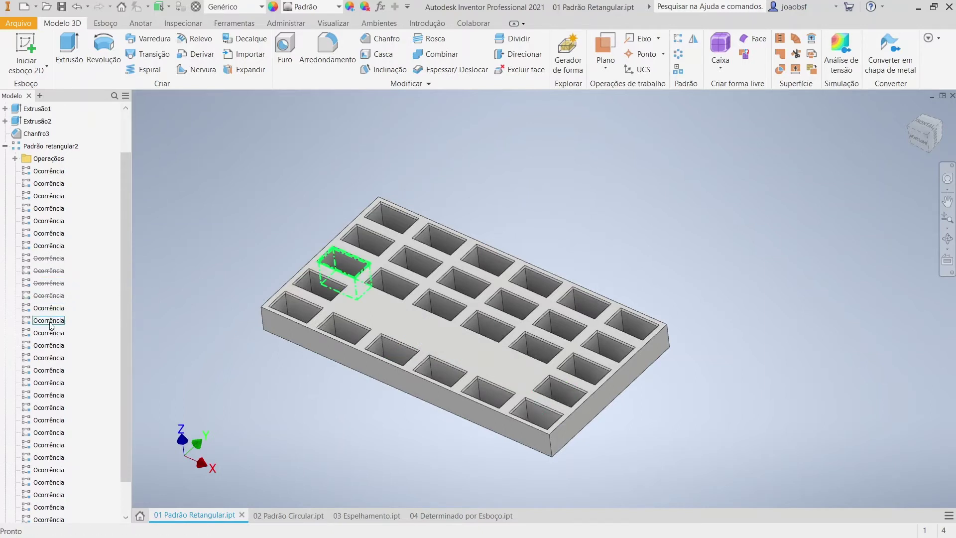
# Step: Suppress the four inner pocket occurrences in each of the third and fourth rows, keeping only the perimeter pockets
pyautogui.click(52, 334)
pyautogui.keyDown('ctrl'); pyautogui.click(57, 346); pyautogui.keyUp('ctrl')
pyautogui.keyDown('ctrl'); pyautogui.click(60, 358); pyautogui.keyUp('ctrl')
pyautogui.keyDown('ctrl'); pyautogui.click(57, 372); pyautogui.keyUp('ctrl')
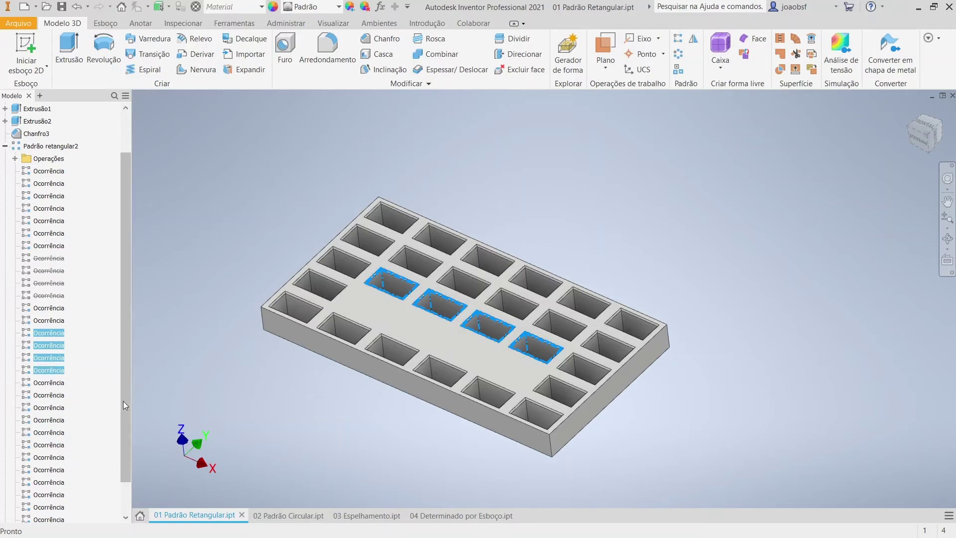
pyautogui.keyDown('ctrl'); pyautogui.click(60, 409); pyautogui.keyUp('ctrl')
pyautogui.keyDown('ctrl'); pyautogui.click(58, 421); pyautogui.keyUp('ctrl')
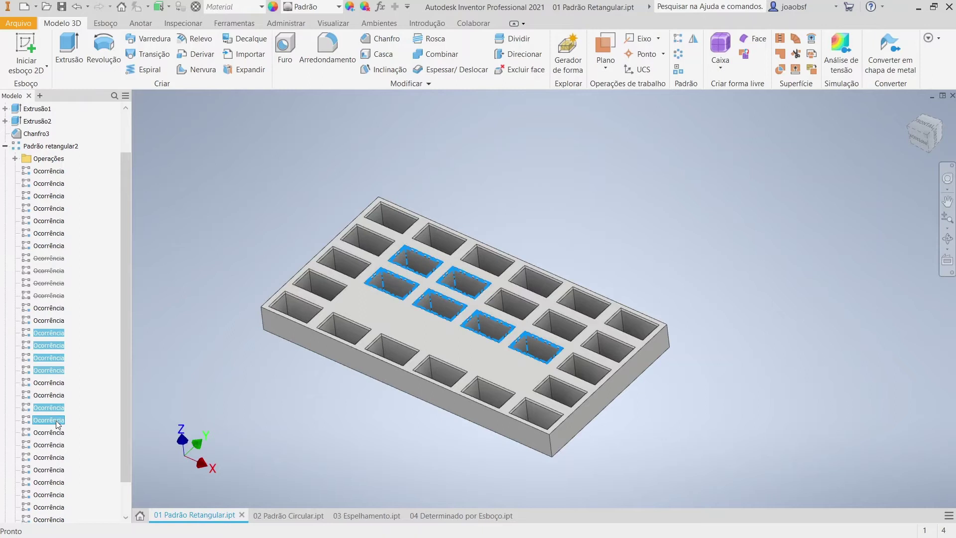
pyautogui.keyDown('ctrl'); pyautogui.click(57, 432); pyautogui.keyUp('ctrl')
pyautogui.keyDown('ctrl'); pyautogui.click(59, 445); pyautogui.keyUp('ctrl')
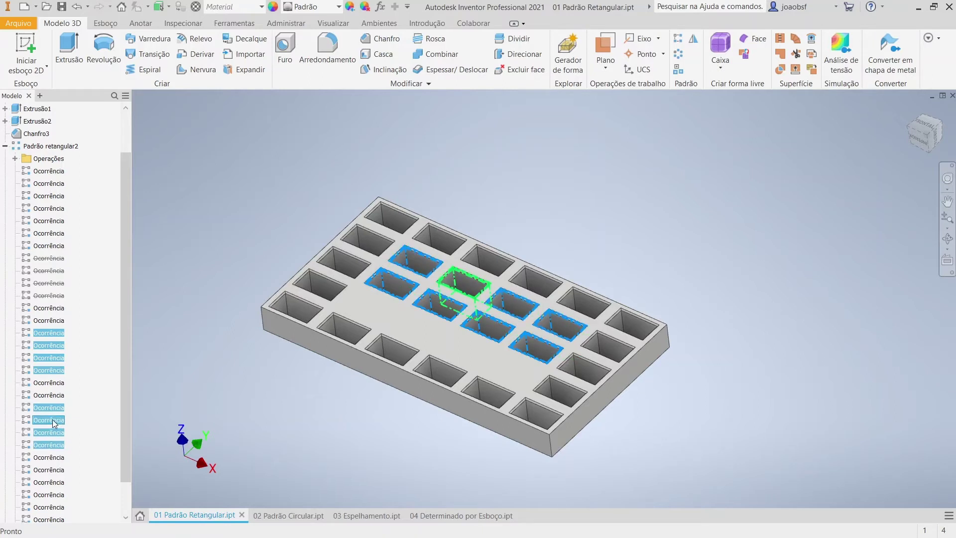
pyautogui.rightClick(55, 421)
pyautogui.click(65, 436)
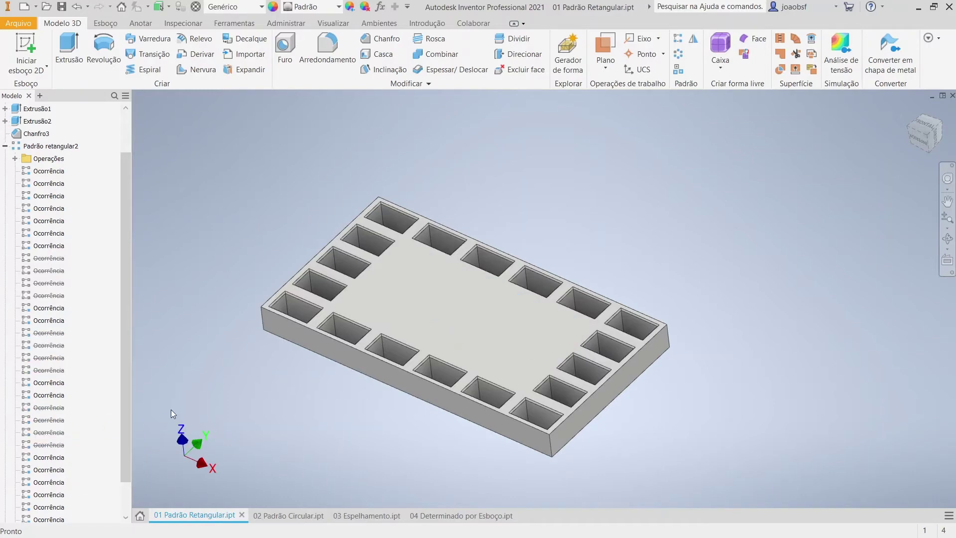
# Step: Check the suppression option of a suppressed occurrence, and collapse the rectangular pattern with the part in its home view
pyautogui.keyDown('shift'); pyautogui.moveTo(612, 337); pyautogui.dragTo(592, 343, button='middle'); pyautogui.keyUp('shift')
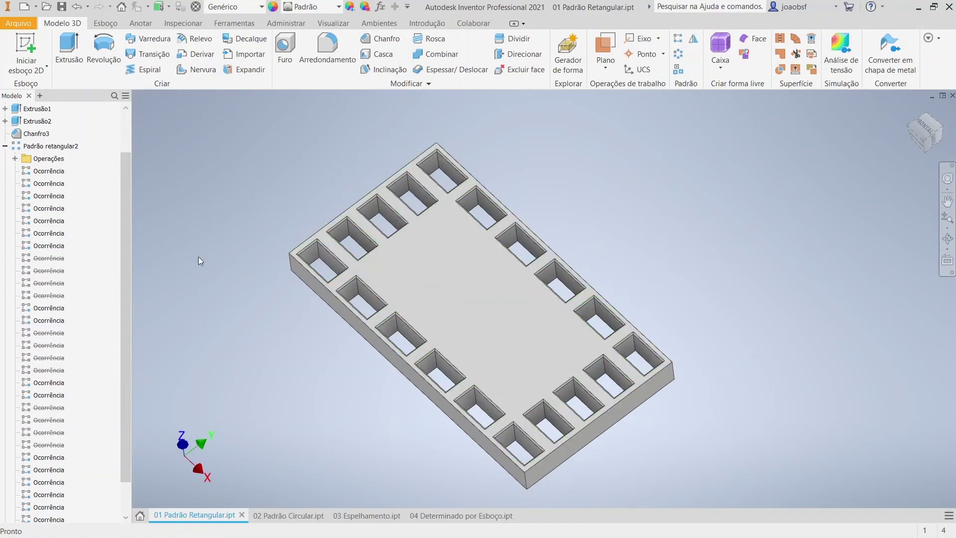
pyautogui.rightClick(49, 259)
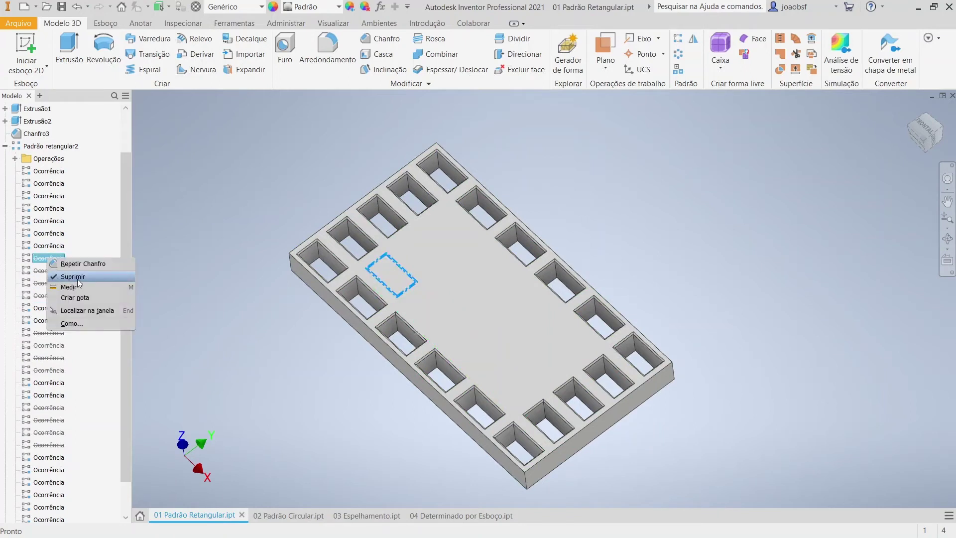
pyautogui.press('Escape')
pyautogui.press('Escape')
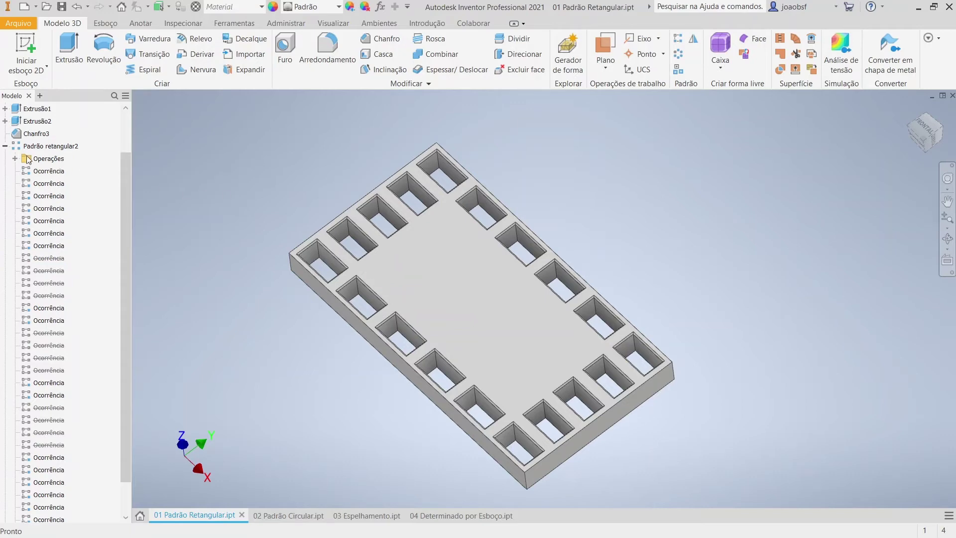
pyautogui.click(6, 147)
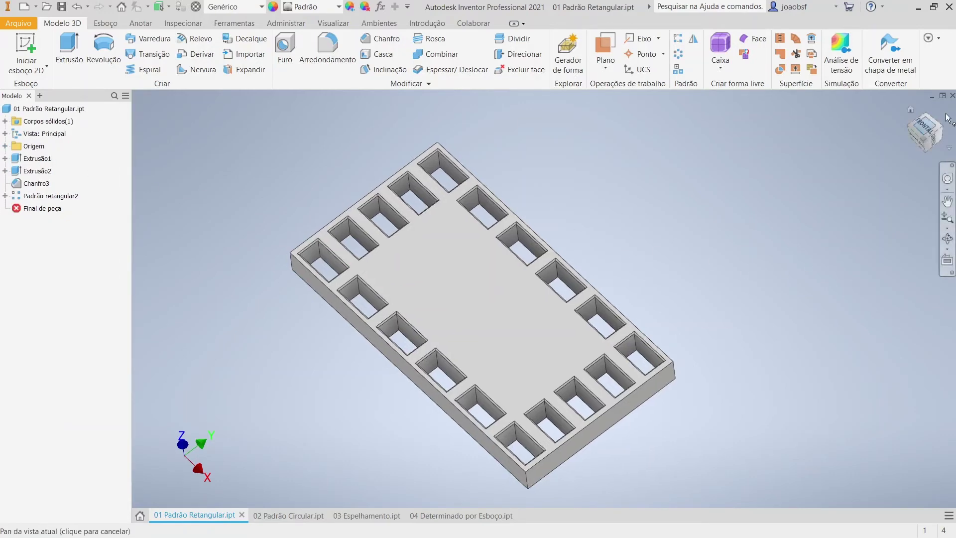
pyautogui.click(911, 112)
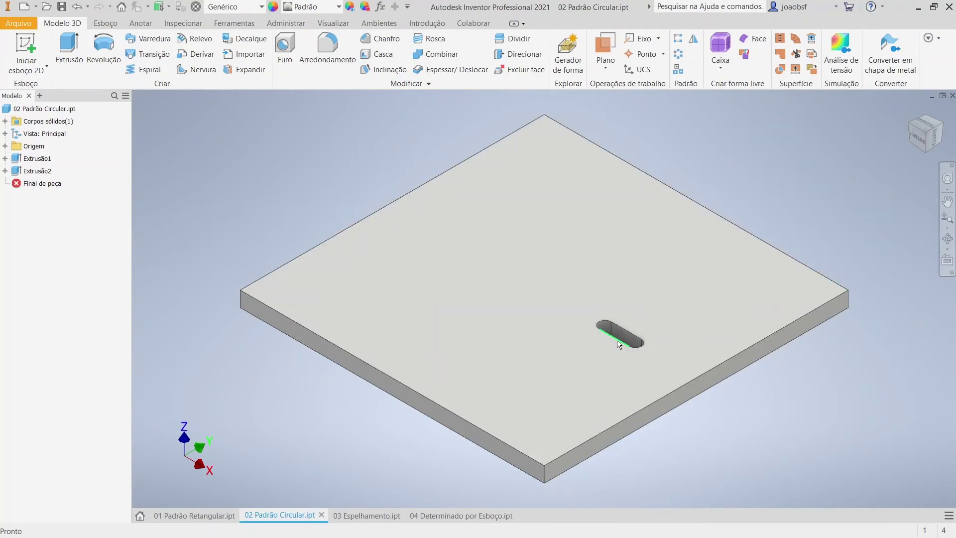
# Step: In 02 Padrão Circular.ipt, set up a circular pattern of the slot around the origin's Z axis
pyautogui.moveTo(622, 345)
pyautogui.keyDown('shift'); pyautogui.mouseDown(button='middle')
pyautogui.moveTo(618, 366)
pyautogui.moveTo(617, 346)
pyautogui.mouseUp(button='middle'); pyautogui.keyUp('shift')
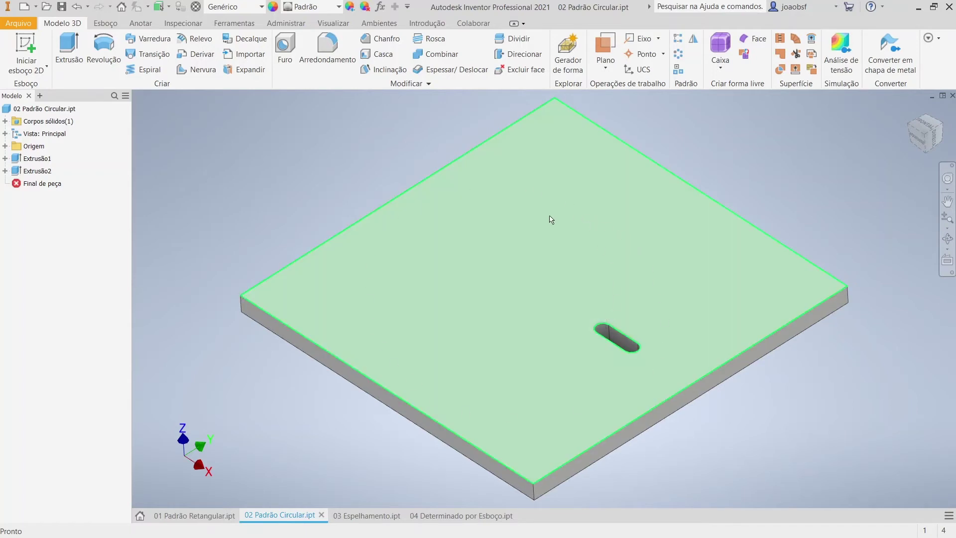
pyautogui.click(679, 53)
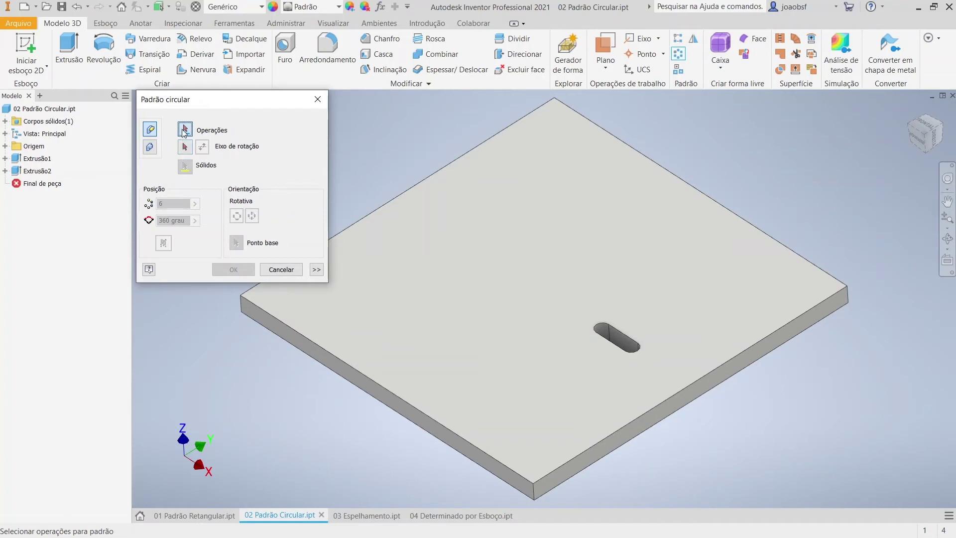
pyautogui.click(617, 336)
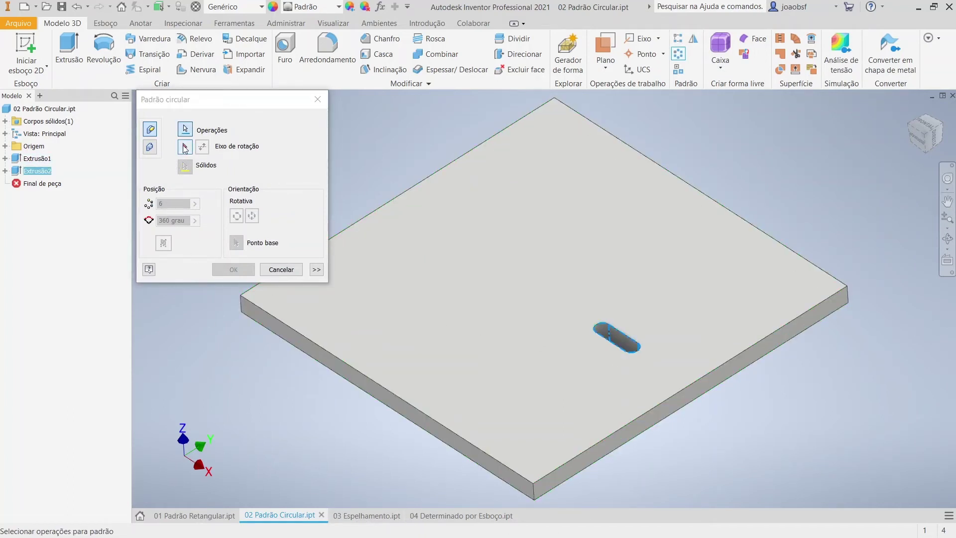
pyautogui.click(185, 147)
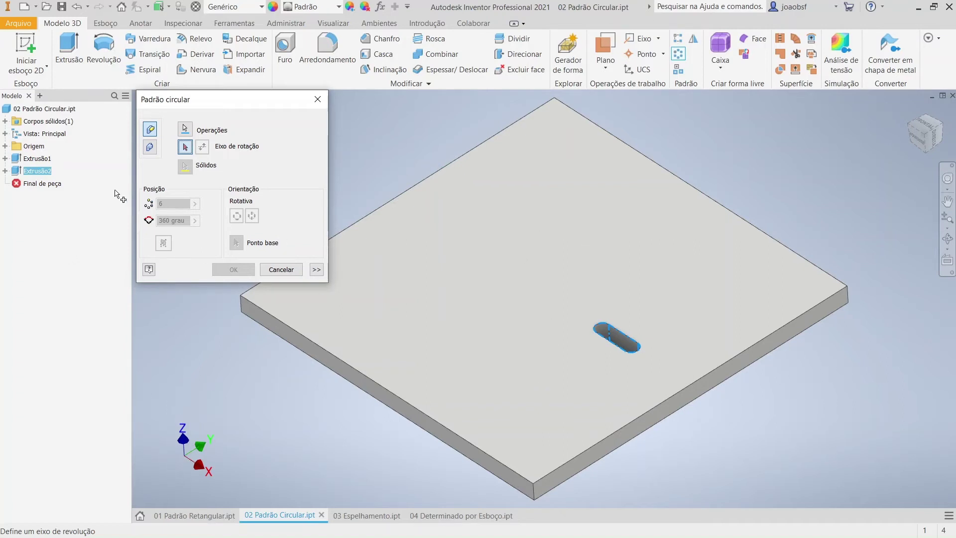
pyautogui.click(6, 146)
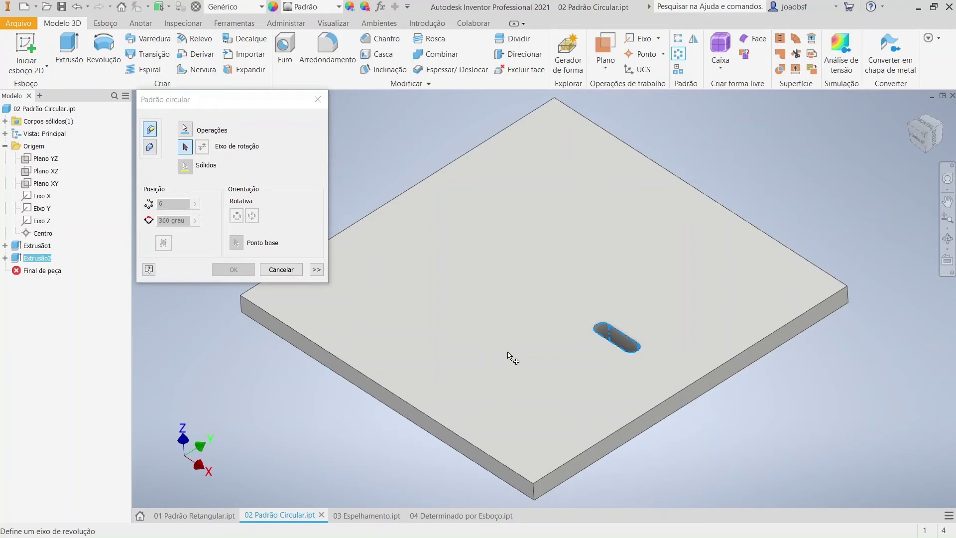
pyautogui.click(43, 222)
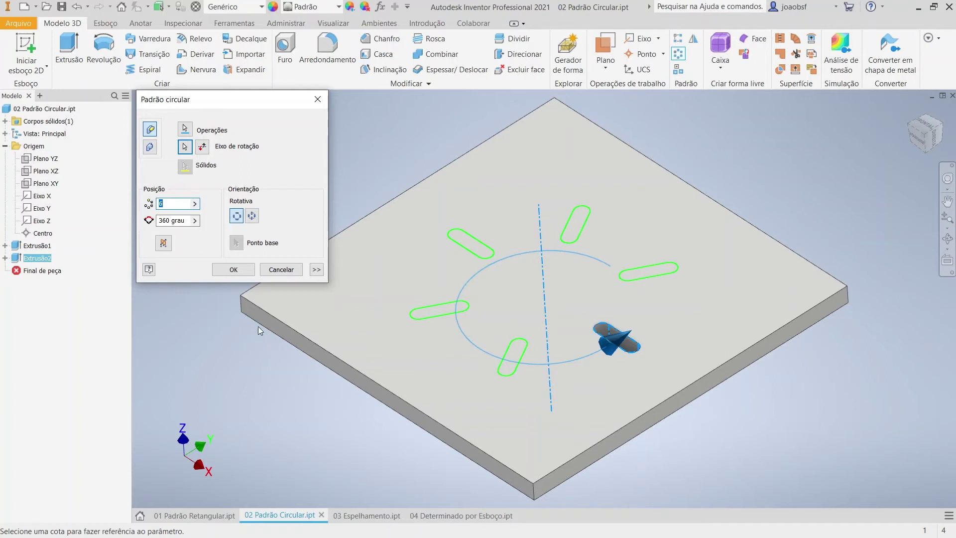
# Step: Preview the circular pattern with fixed orientation and return it to rotational orientation
pyautogui.click(172, 206)
pyautogui.doubleClick(175, 206)
pyautogui.click(252, 216)
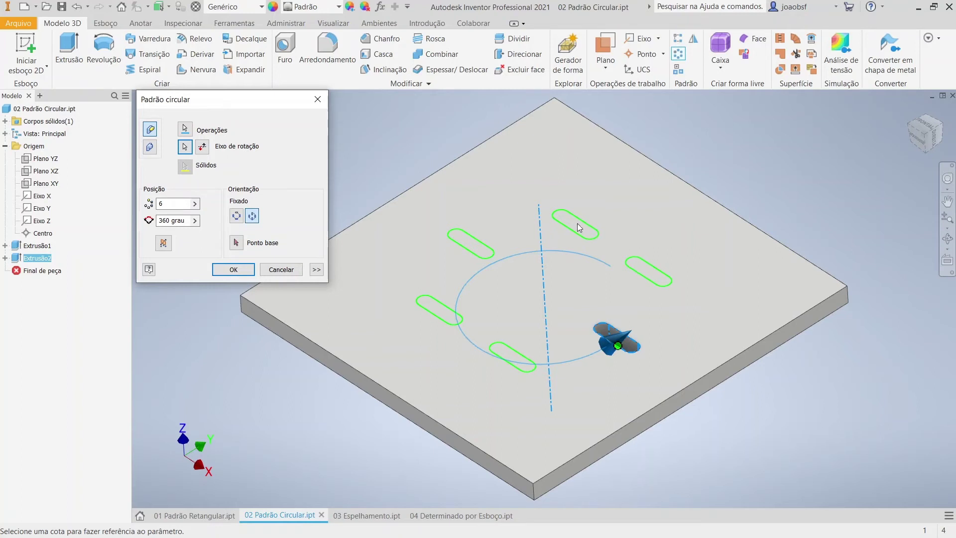
pyautogui.click(235, 215)
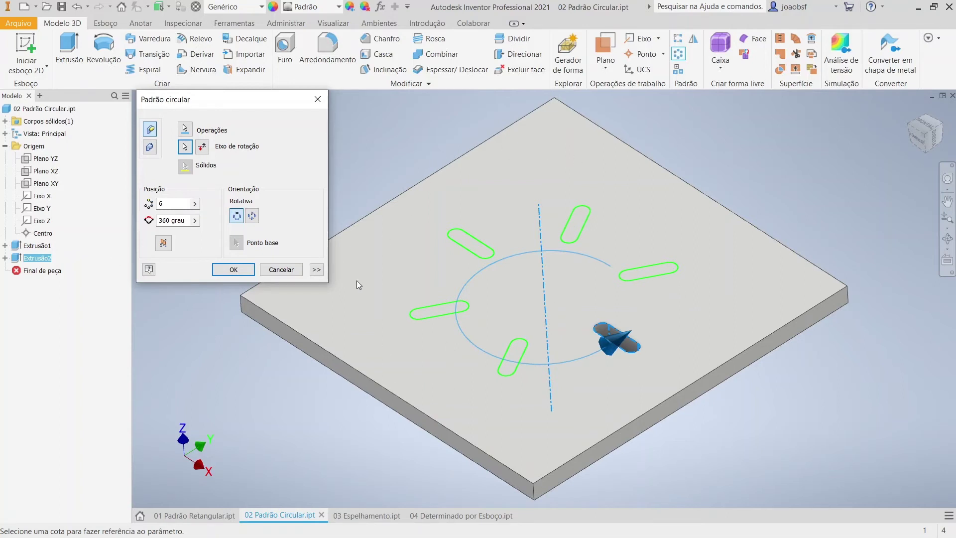
# Step: Try a 180-degree pattern angle and flip the rotation direction back and forth to compare the previews
pyautogui.doubleClick(172, 220)
pyautogui.write('180')
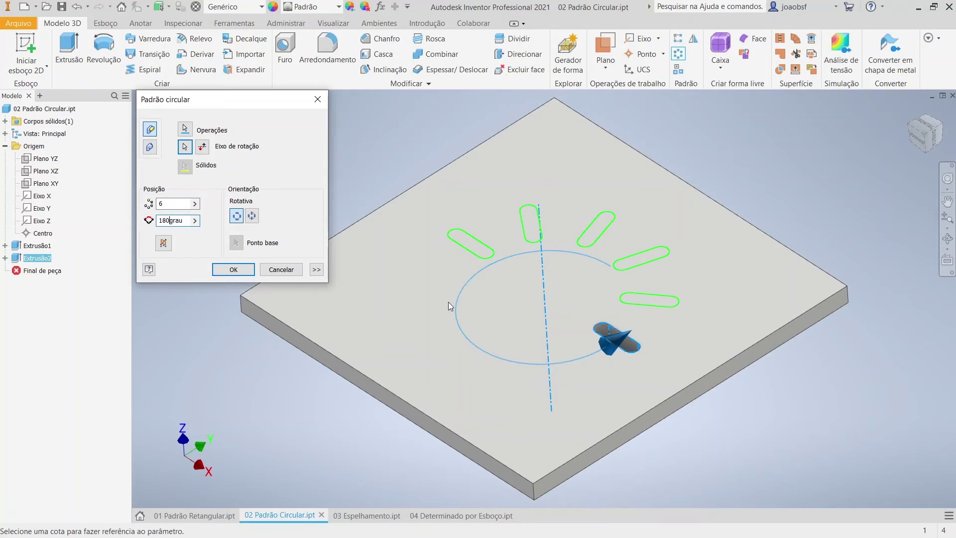
pyautogui.click(203, 147)
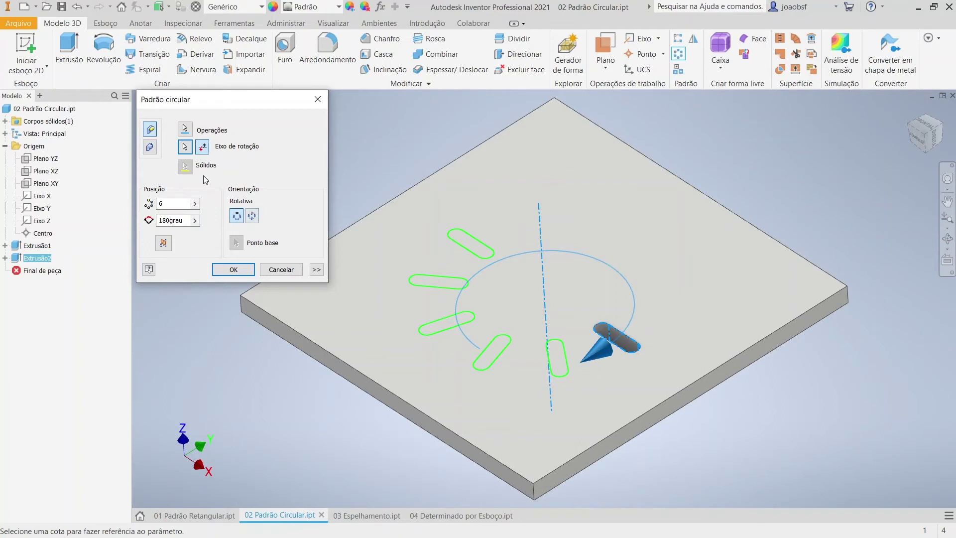
pyautogui.click(202, 146)
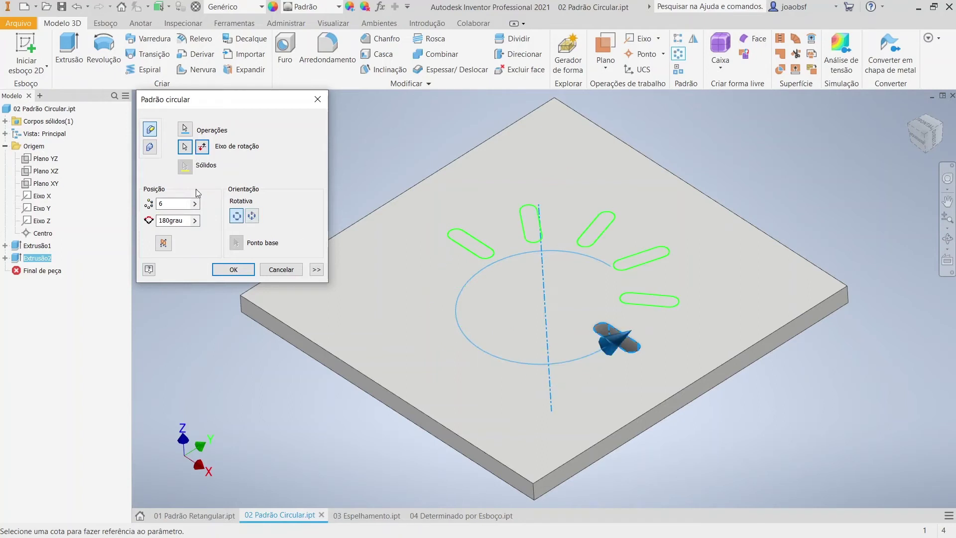
# Step: Set the pattern angle to 360 degrees and create the circular pattern with 6 rotating slots
pyautogui.doubleClick(179, 220)
pyautogui.write('360')
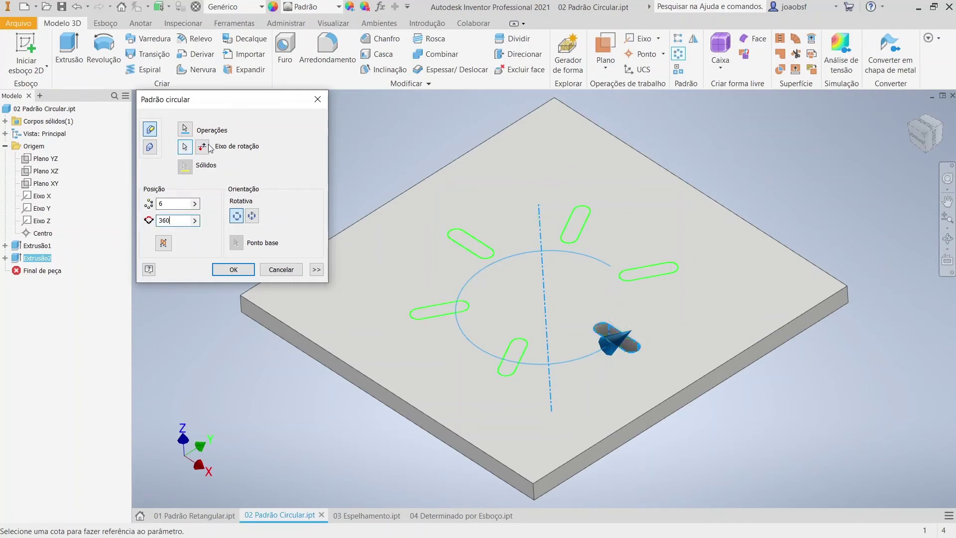
pyautogui.click(230, 271)
pyautogui.keyDown('shift'); pyautogui.moveTo(594, 354); pyautogui.dragTo(508, 363, button='middle'); pyautogui.keyUp('shift')
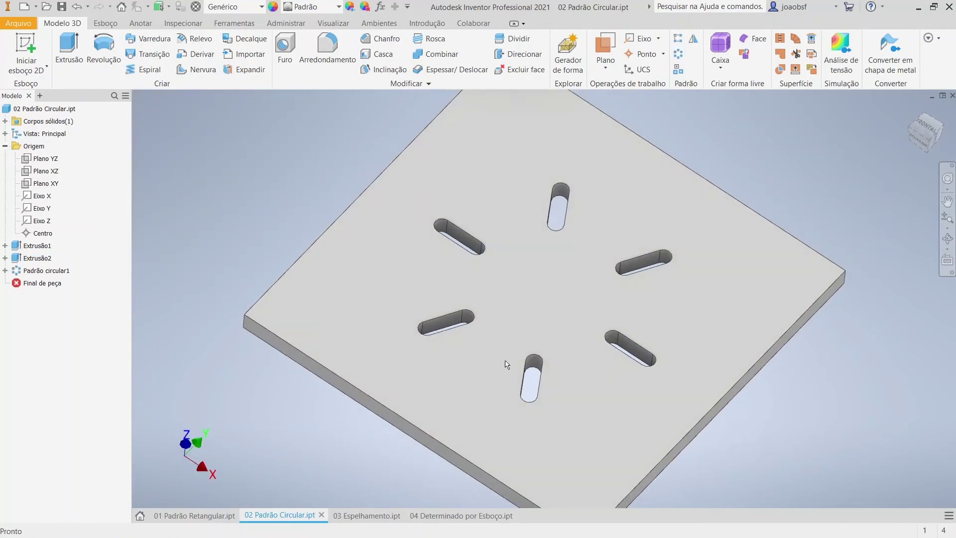
# Step: Edit the circular pattern of slots to have 8 occurrences
pyautogui.doubleClick(29, 271)
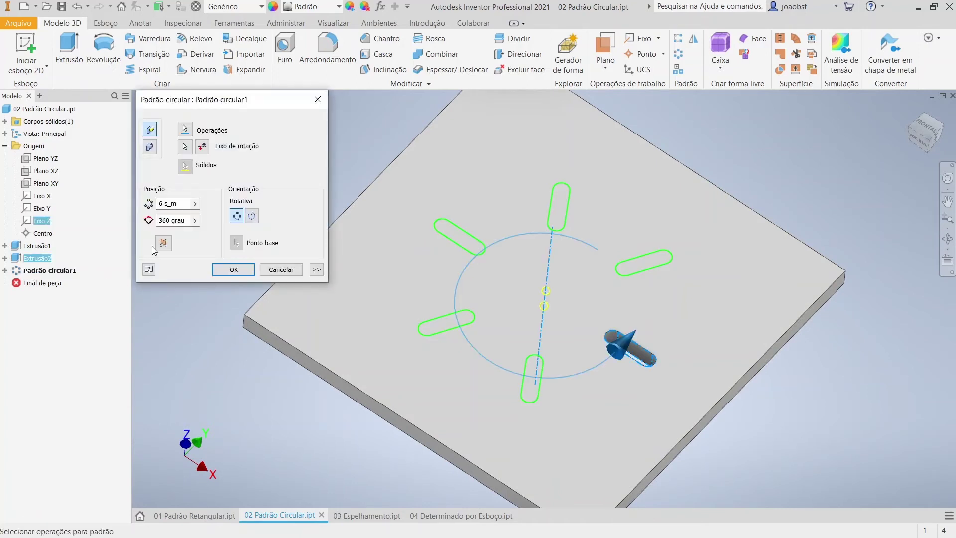
pyautogui.click(172, 203)
pyautogui.write('8')
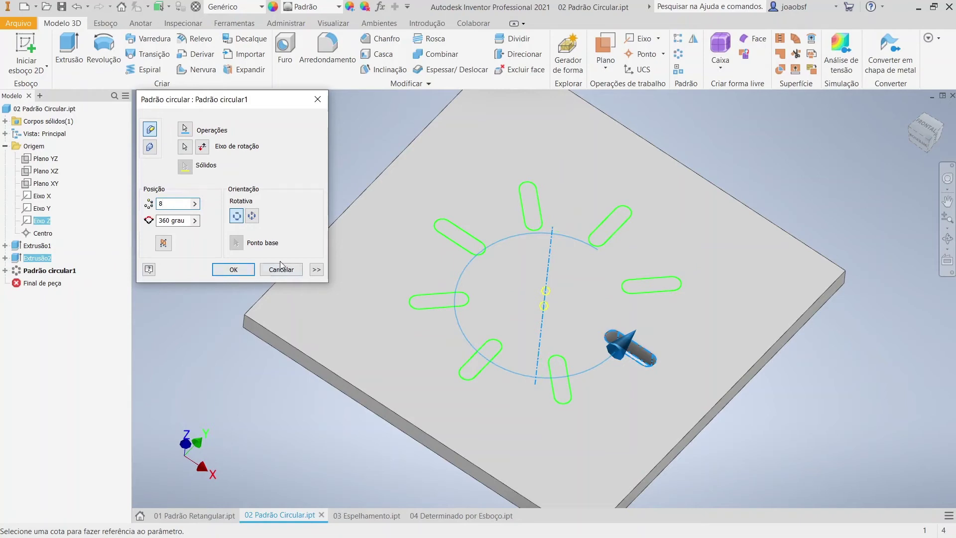
pyautogui.click(233, 269)
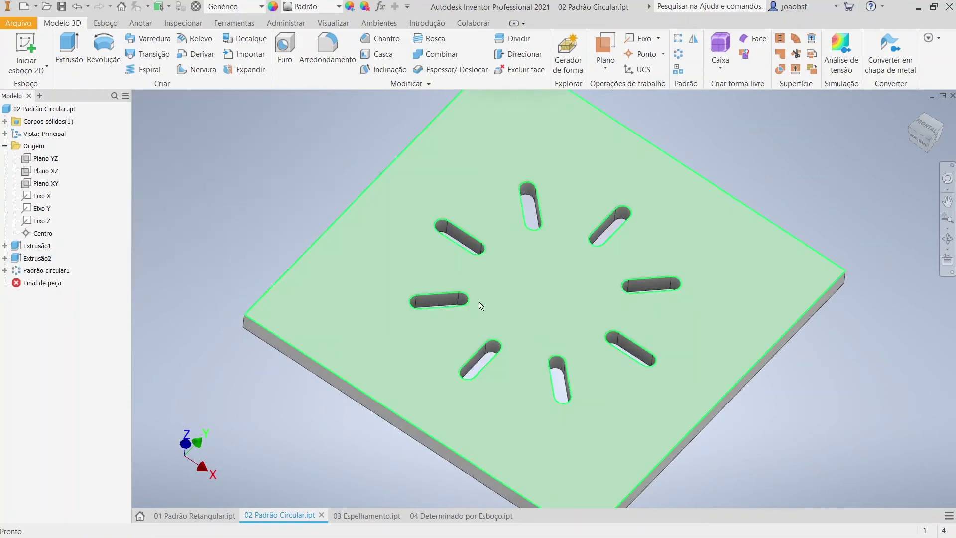
pyautogui.keyDown('shift'); pyautogui.moveTo(523, 305); pyautogui.dragTo(525, 309, button='middle'); pyautogui.keyUp('shift')
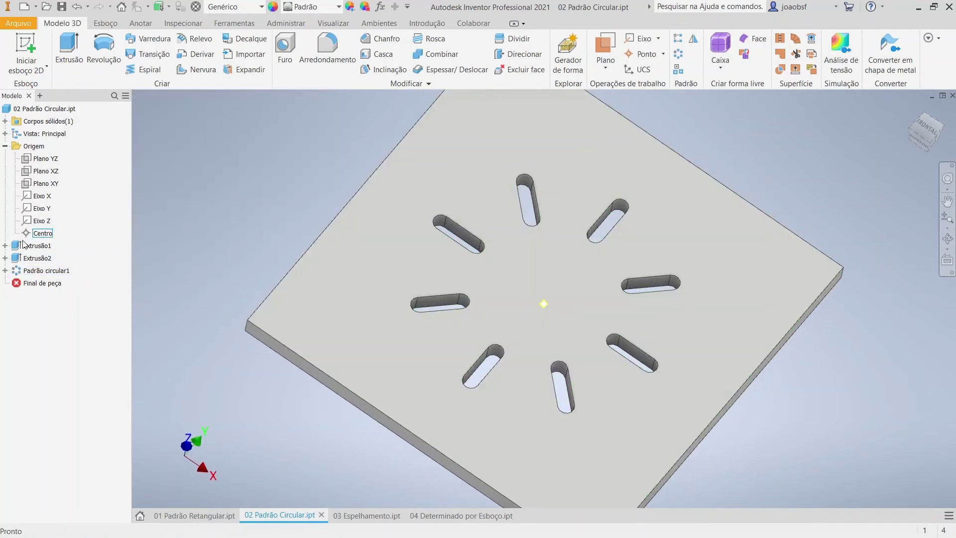
# Step: Review the slot extrusion's settings and sketch dimensions without changing them
pyautogui.doubleClick(37, 258)
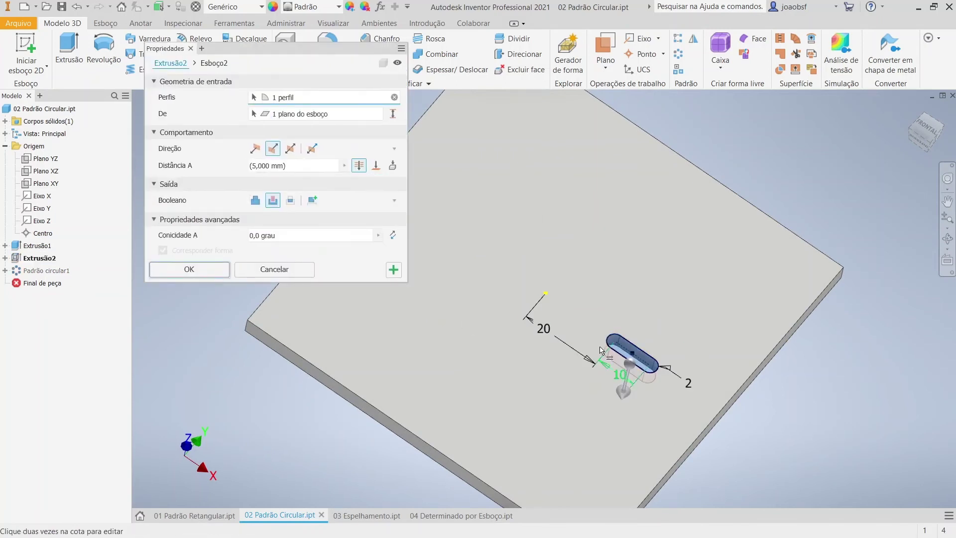
pyautogui.click(309, 269)
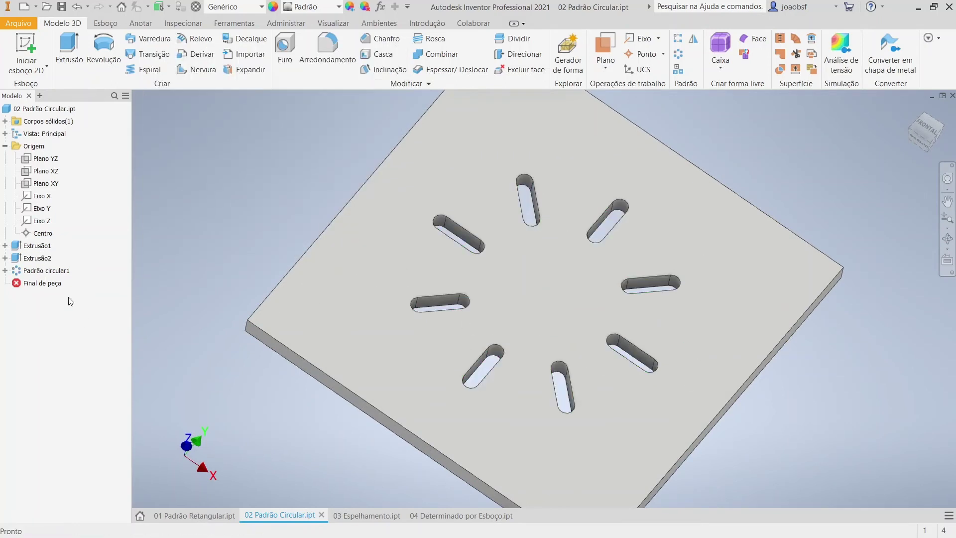
# Step: Review the individual occurrences of the circular slot pattern and the options available for the first one
pyautogui.click(5, 271)
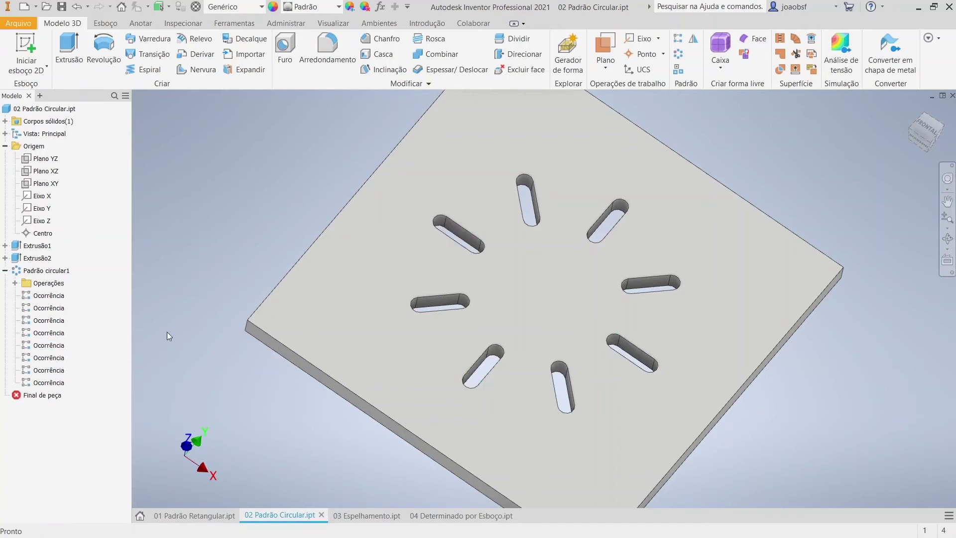
pyautogui.click(49, 297)
pyautogui.rightClick(50, 298)
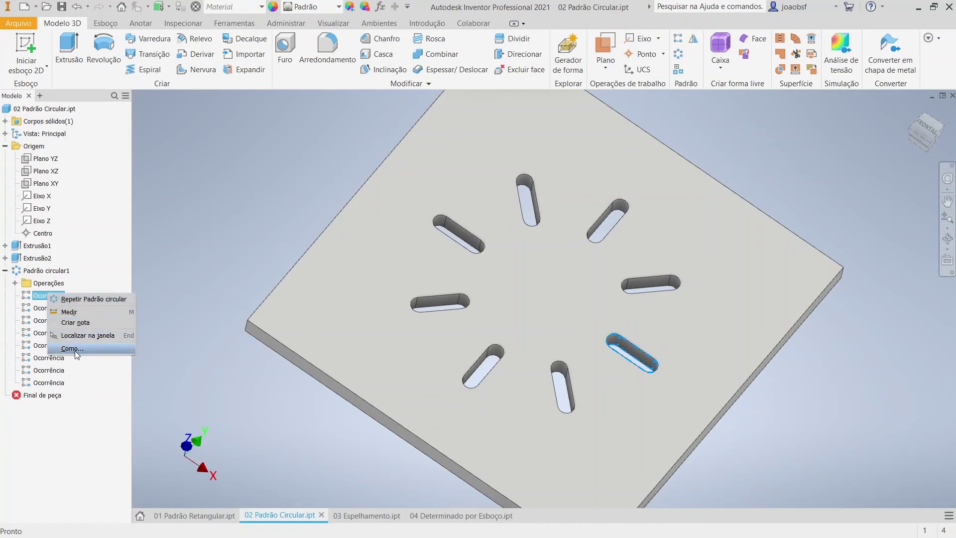
pyautogui.press('Escape')
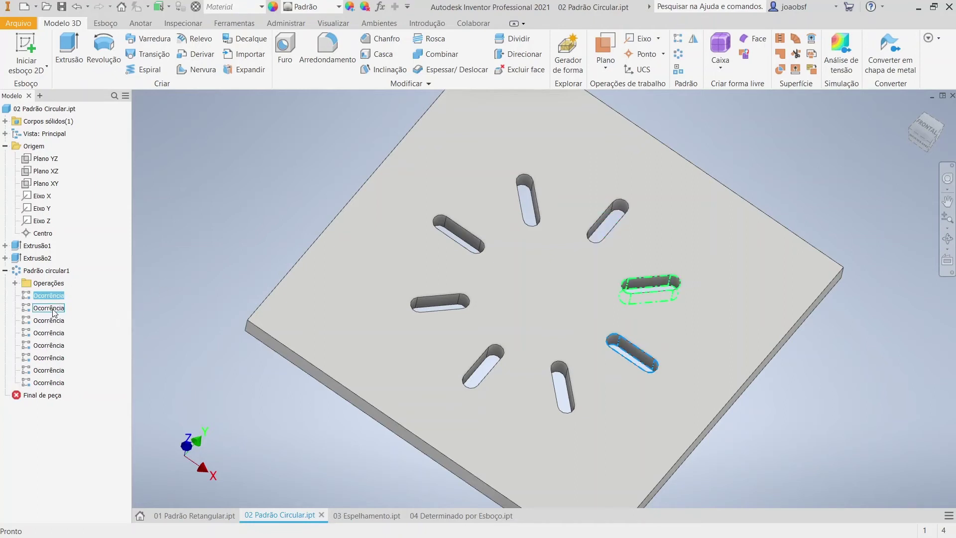
pyautogui.click(251, 169)
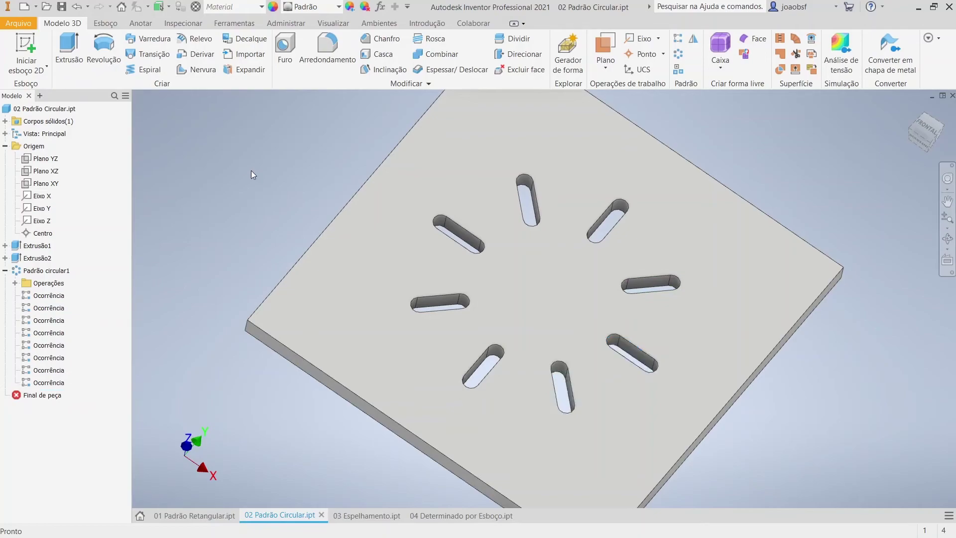
# Step: In 03 Espelhamento.ipt, mirror the keyed hole extrusion across the XZ plane
pyautogui.click(362, 516)
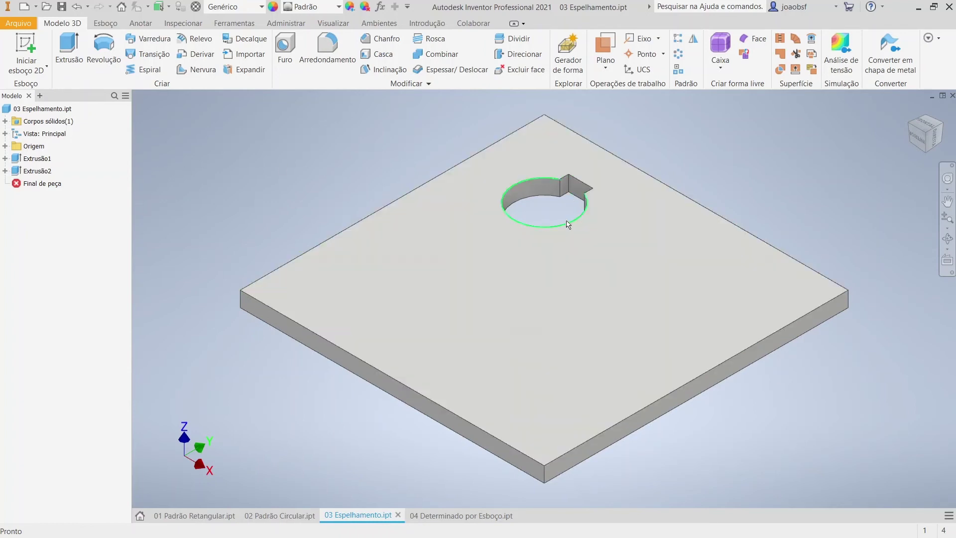
pyautogui.click(695, 41)
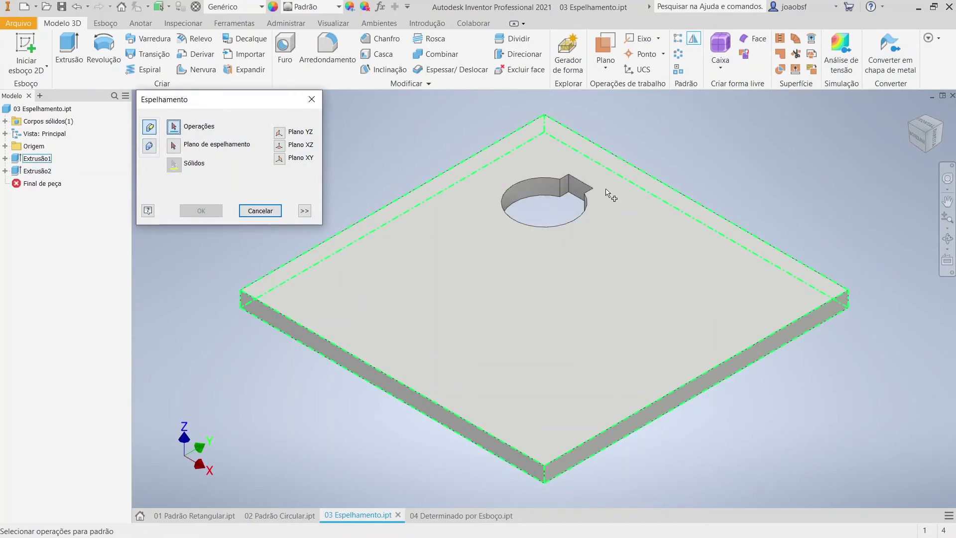
pyautogui.click(569, 192)
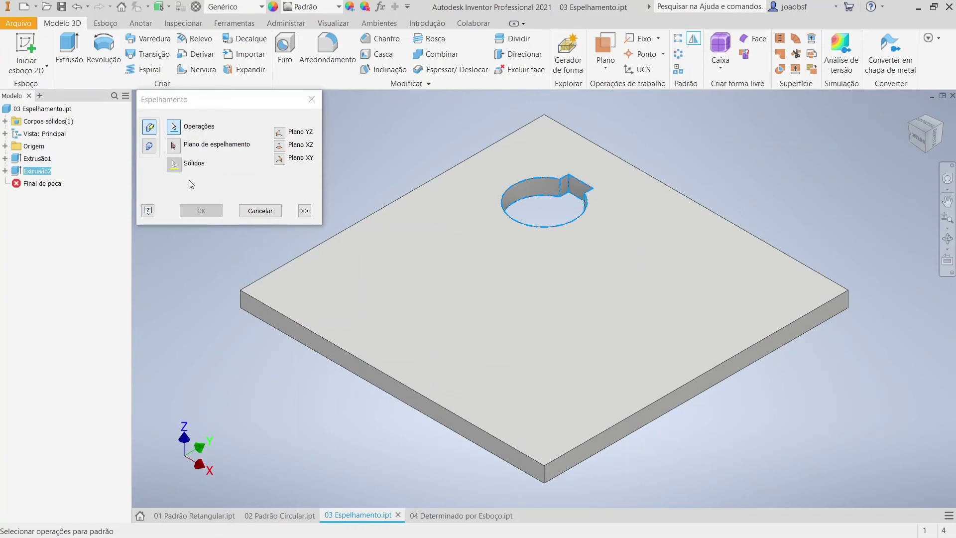
pyautogui.click(208, 148)
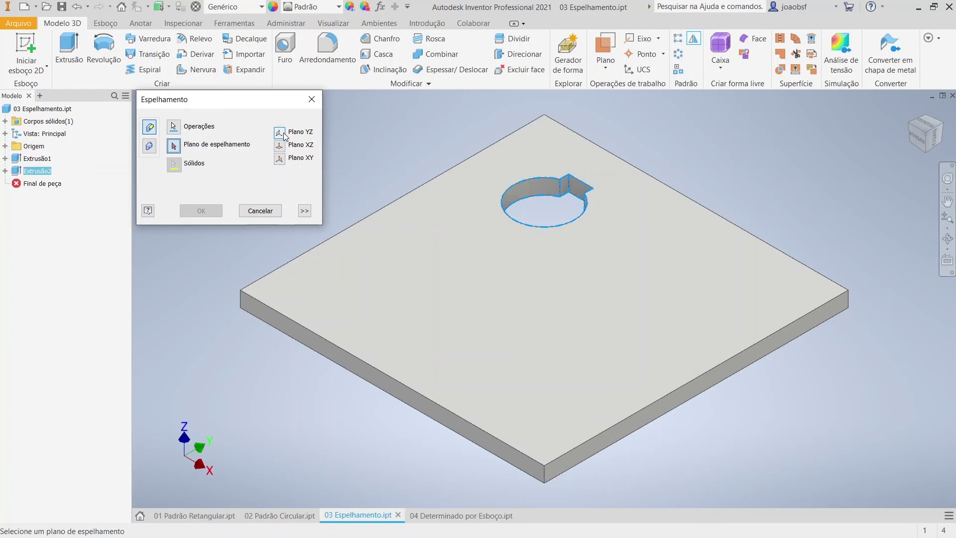
pyautogui.click(5, 146)
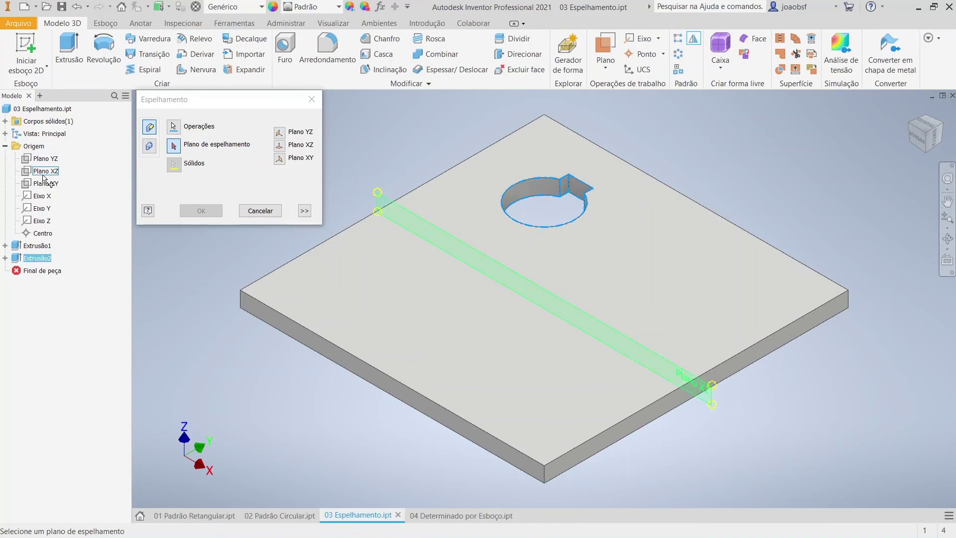
pyautogui.click(44, 171)
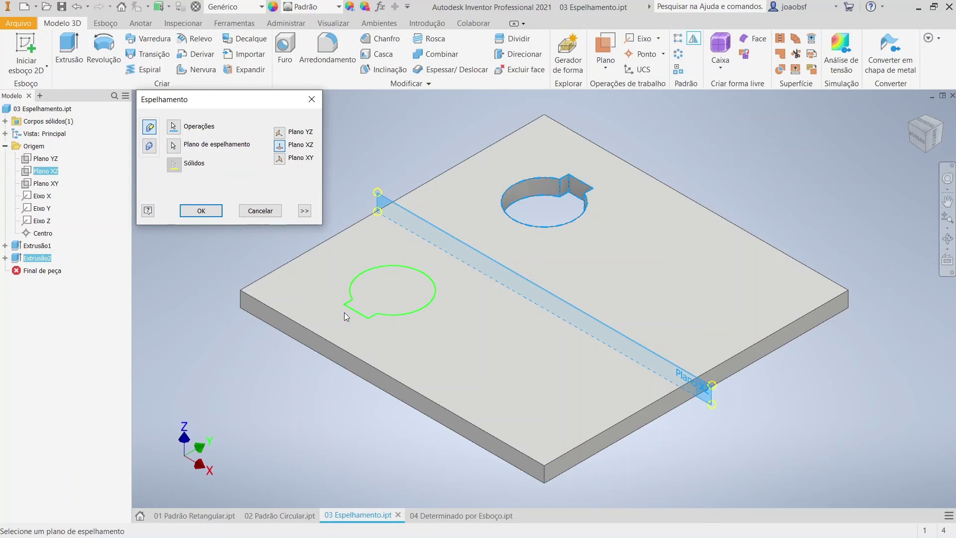
pyautogui.click(201, 211)
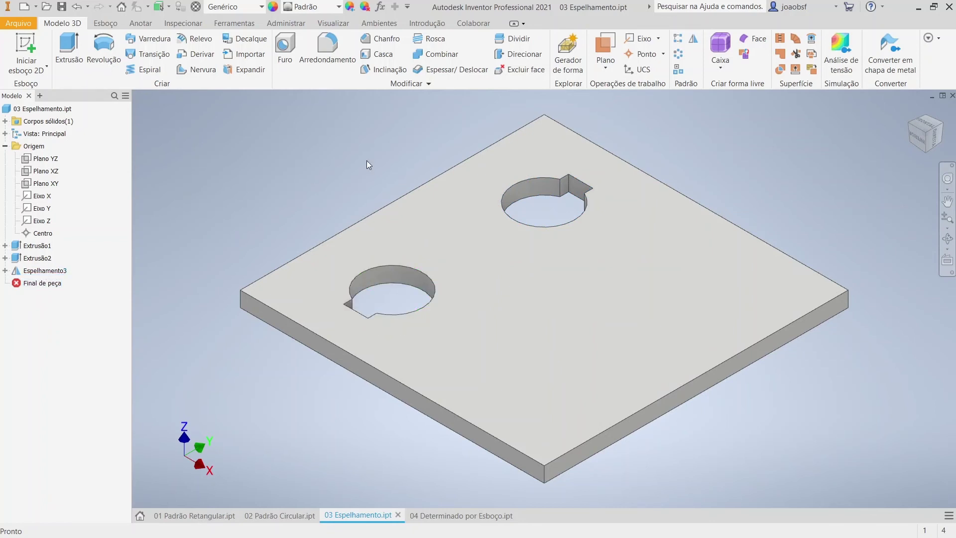
pyautogui.click(695, 39)
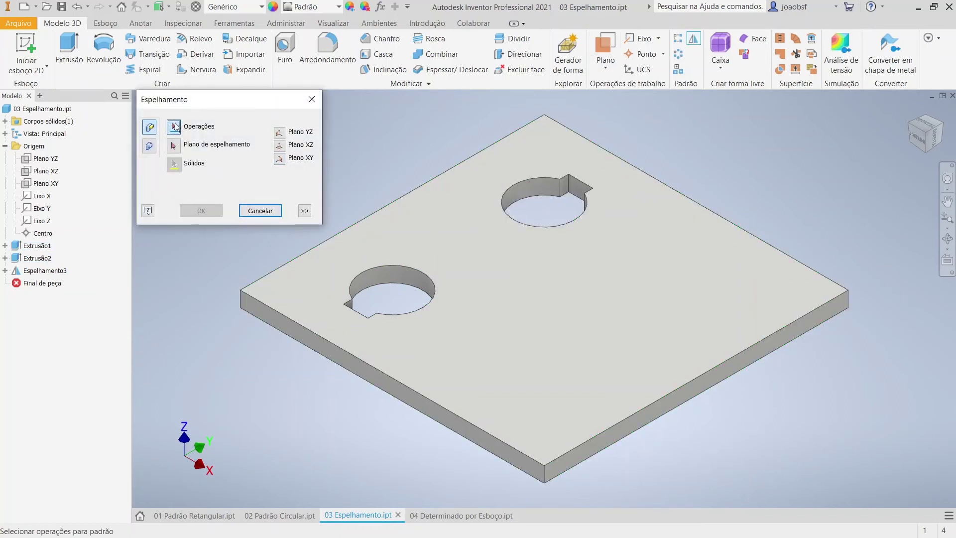
pyautogui.click(37, 258)
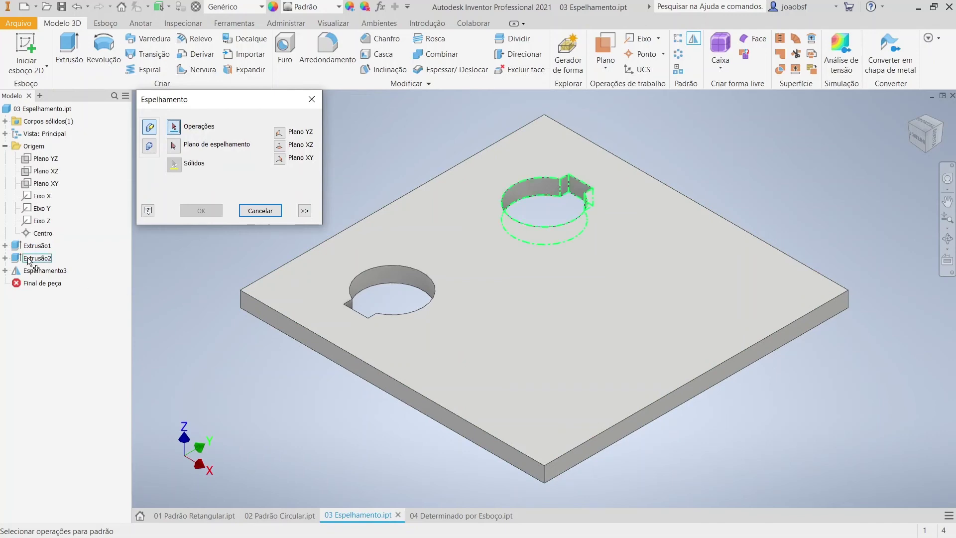
pyautogui.keyDown('ctrl'); pyautogui.click(31, 262); pyautogui.keyUp('ctrl')
pyautogui.click(718, 228)
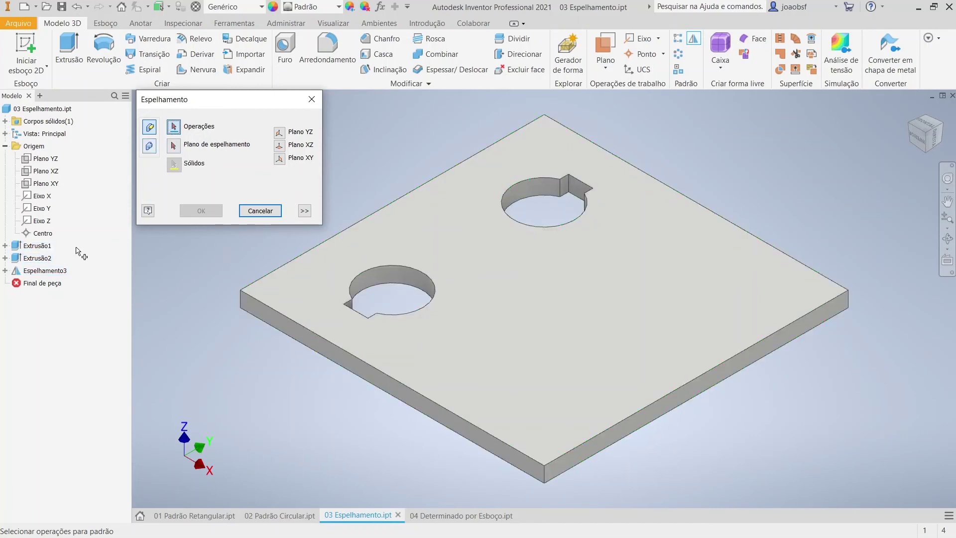
pyautogui.click(43, 273)
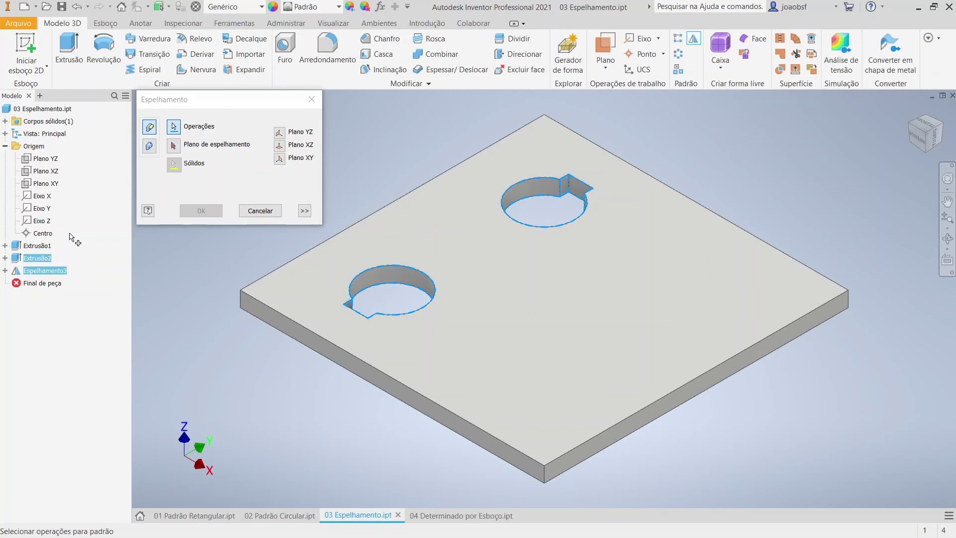
pyautogui.click(36, 158)
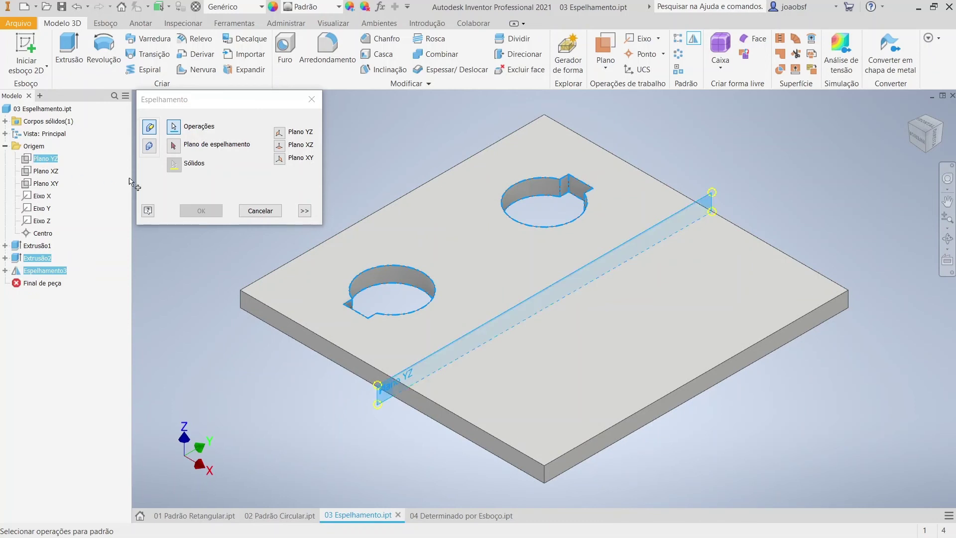
pyautogui.click(174, 145)
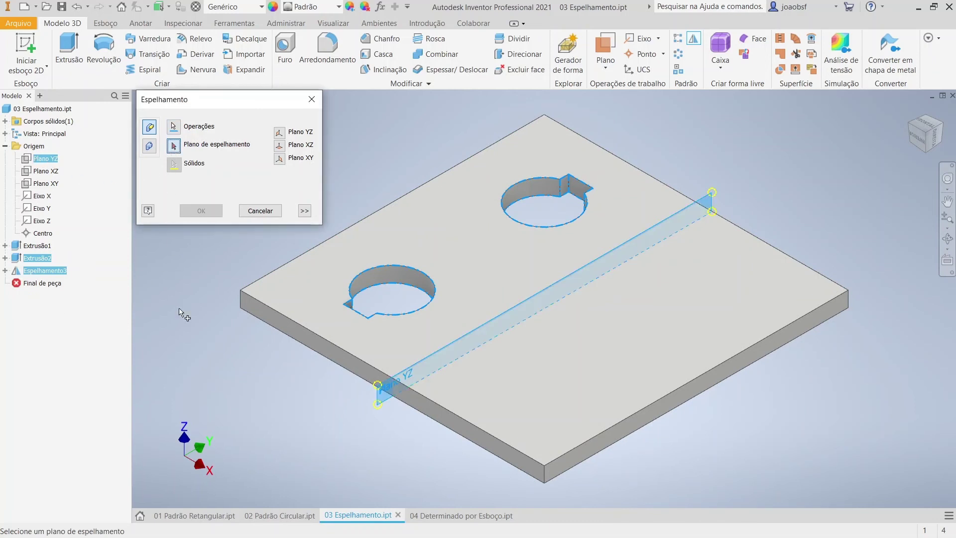
pyautogui.press('Escape')
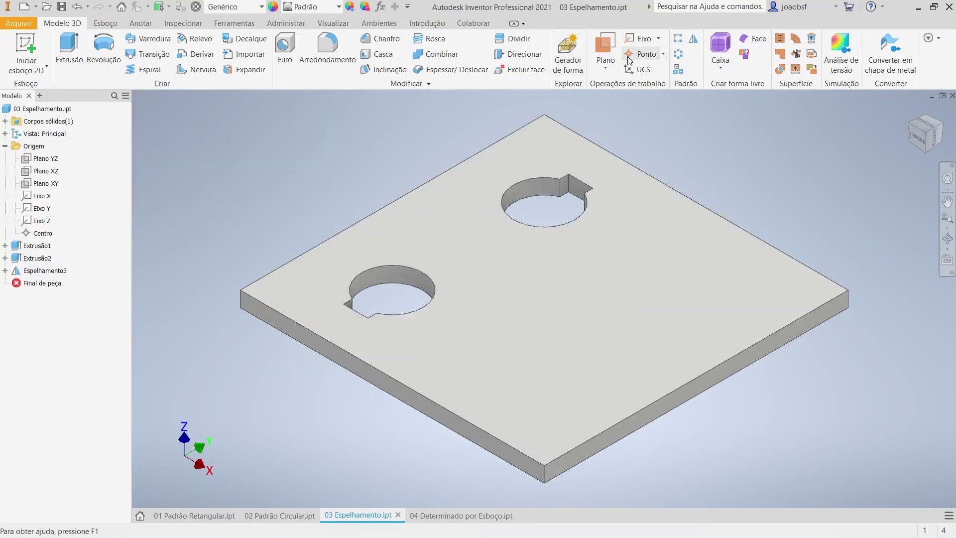
# Step: Mirror the keyed hole extrusion together with its existing mirror feature across the YZ plane
pyautogui.click(692, 40)
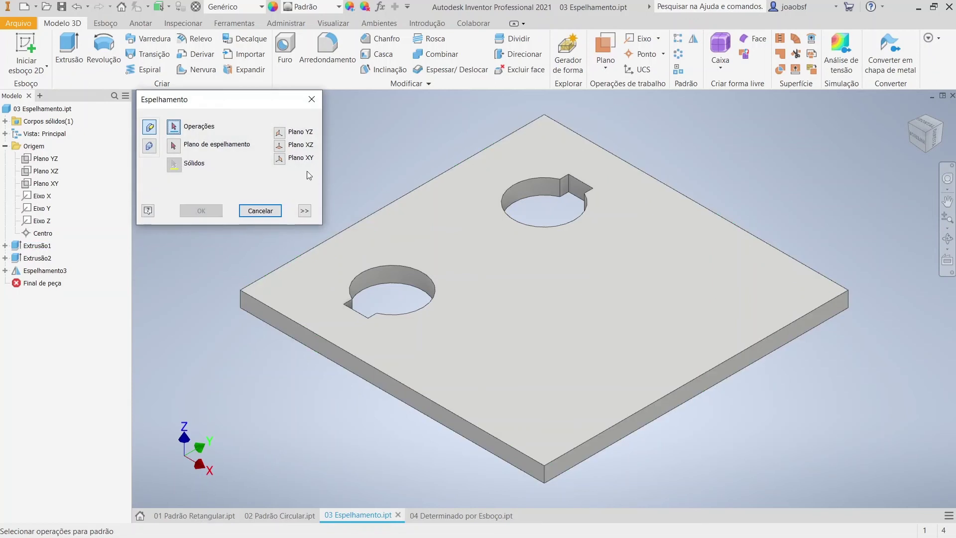
pyautogui.keyDown('shift'); pyautogui.click(40, 270); pyautogui.keyUp('shift')
pyautogui.click(174, 145)
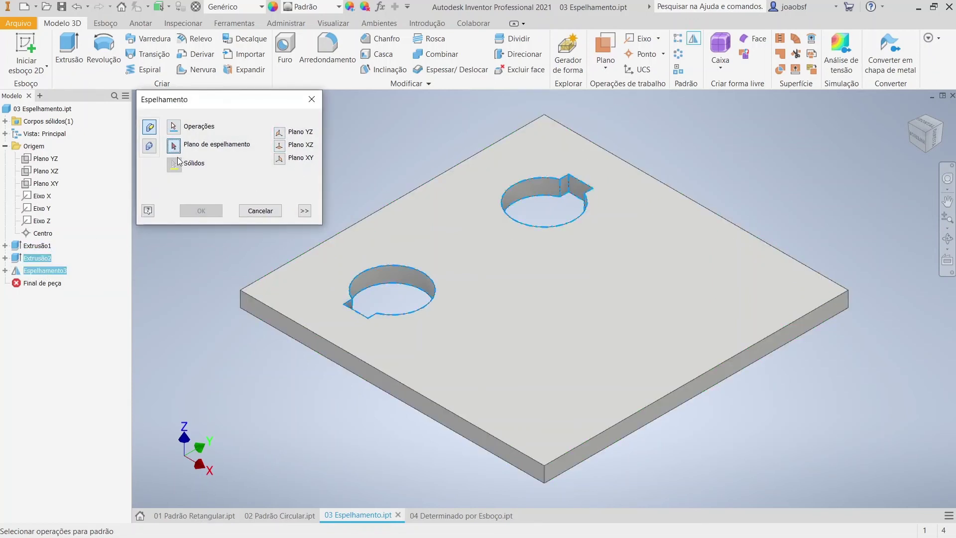
pyautogui.click(42, 159)
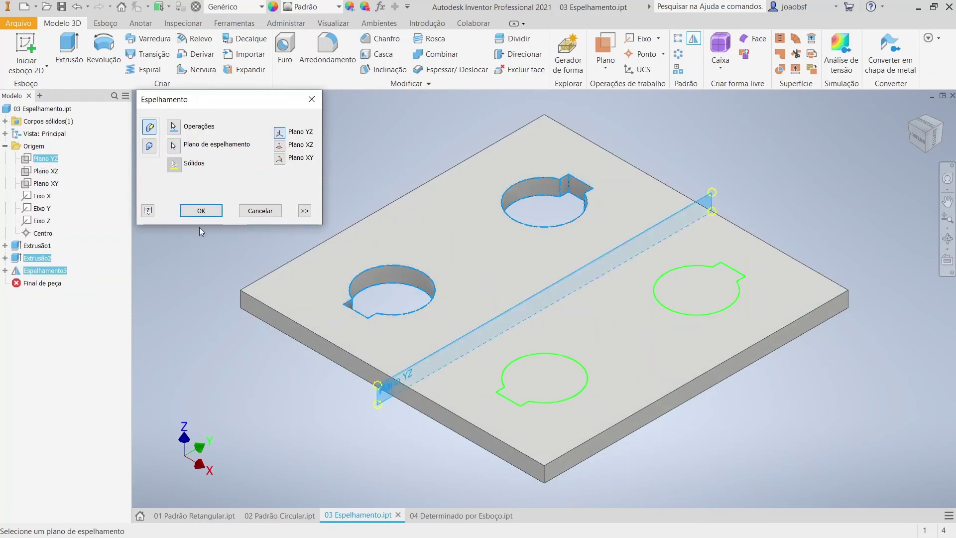
pyautogui.click(196, 211)
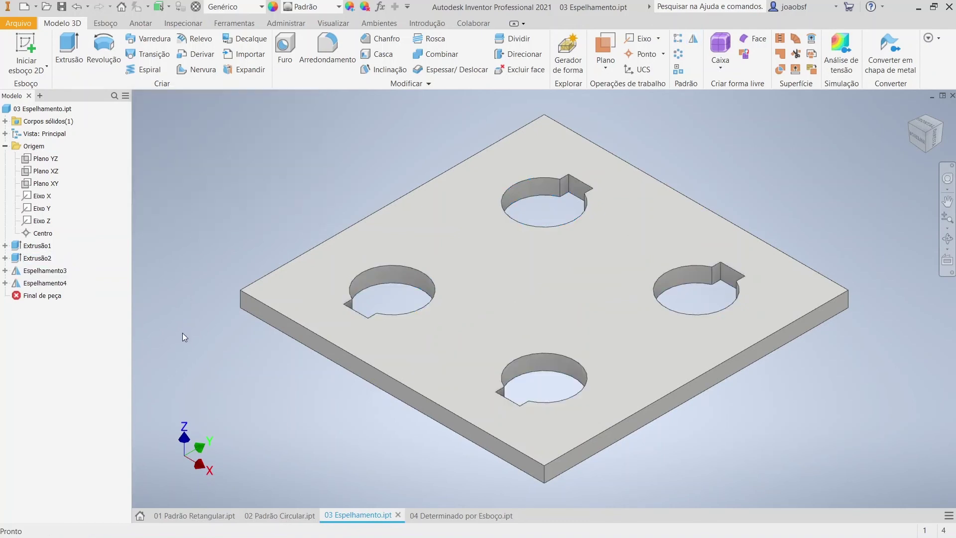
# Step: Review the occurrences of both mirror features and the second mirror's settings without changing them
pyautogui.click(4, 284)
pyautogui.click(5, 271)
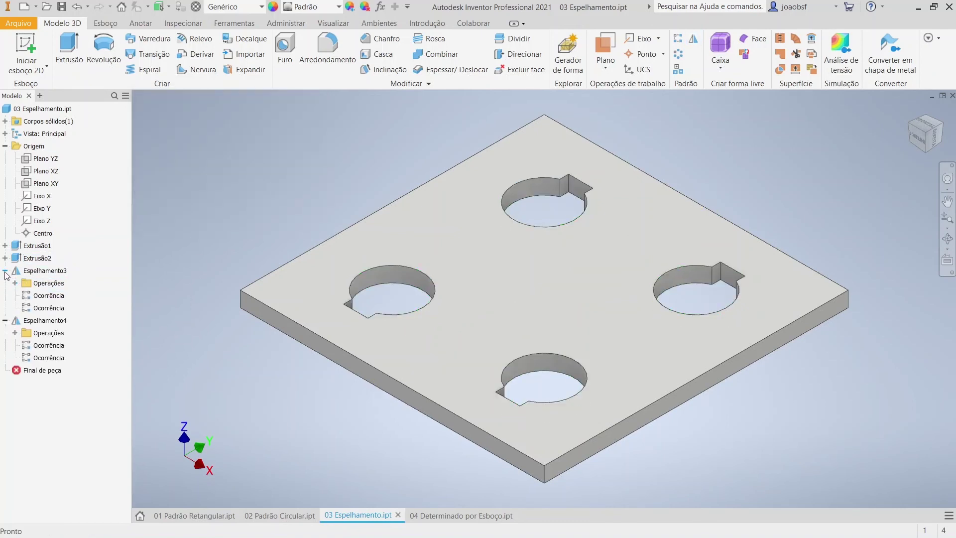
pyautogui.doubleClick(37, 321)
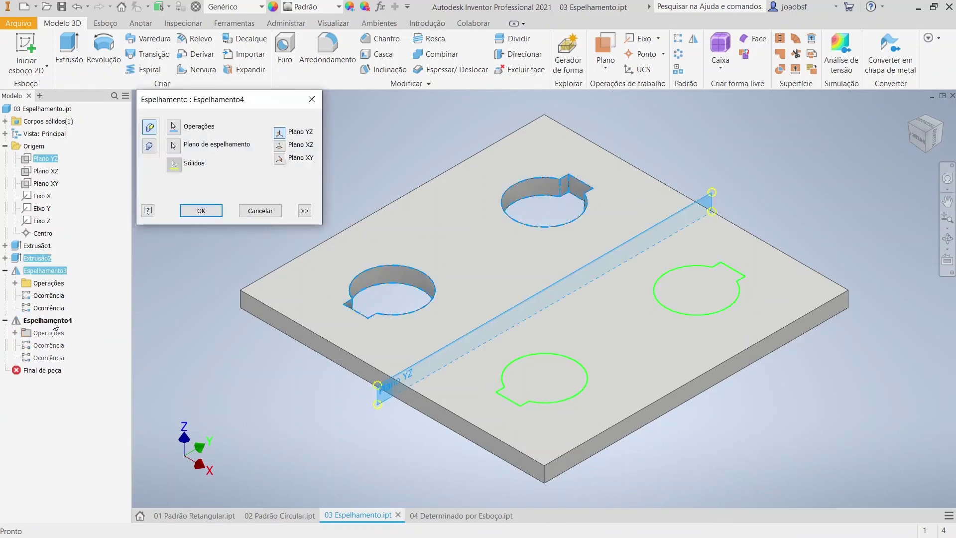
pyautogui.press('Escape')
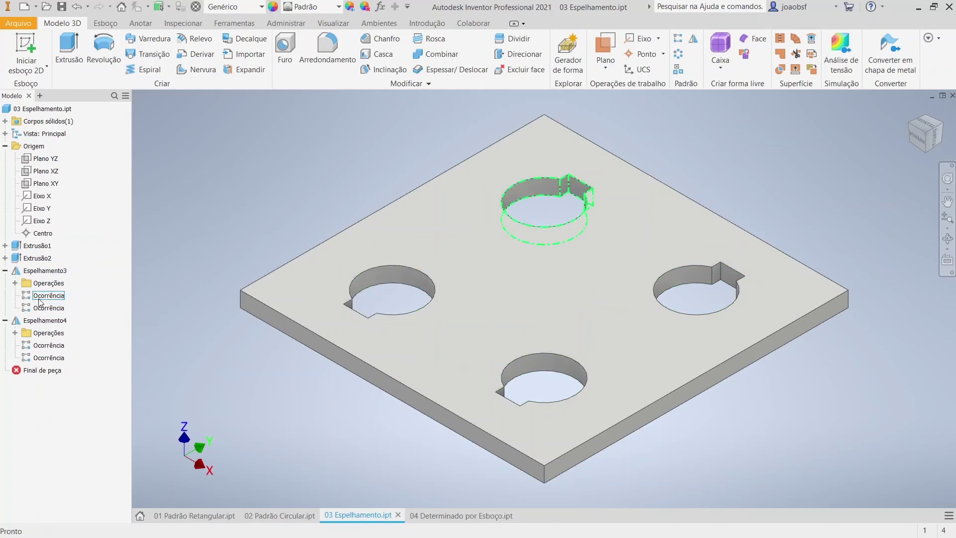
pyautogui.click(5, 271)
pyautogui.click(5, 283)
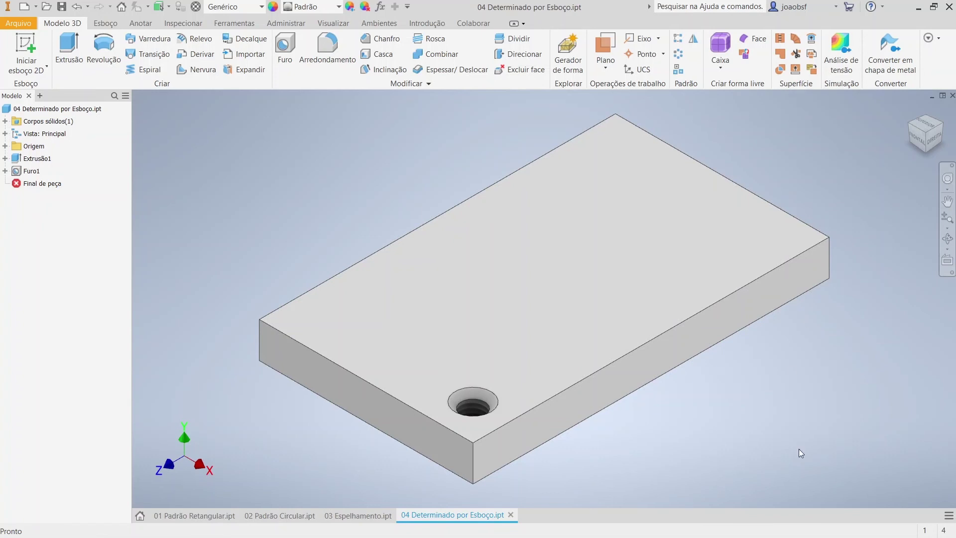
# Step: In 04 Determinado por Esboço.ipt, review the countersunk threaded hole's position and thread settings without changing them
pyautogui.keyDown('shift'); pyautogui.moveTo(791, 458); pyautogui.dragTo(903, 509, button='middle'); pyautogui.keyUp('shift')
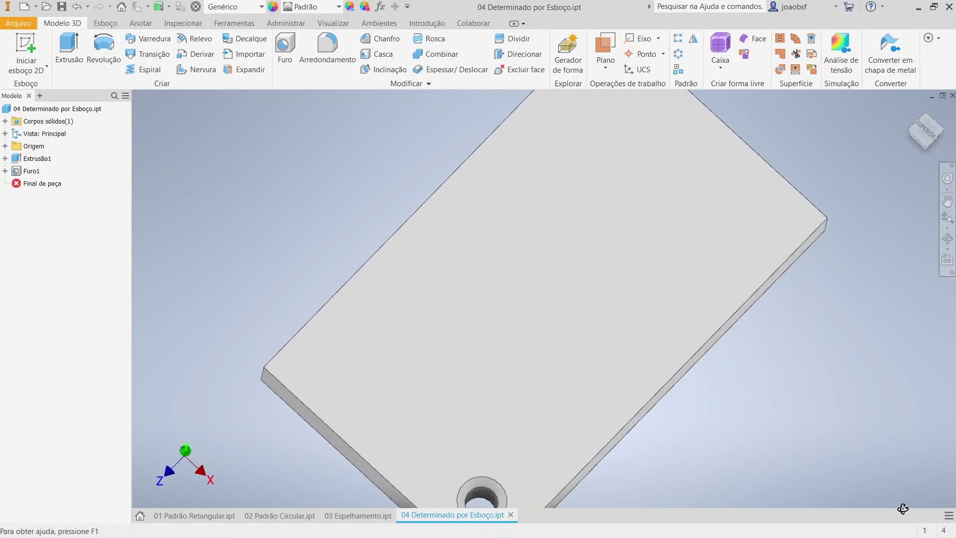
pyautogui.moveTo(425, 421); pyautogui.dragTo(502, 308, button='middle')
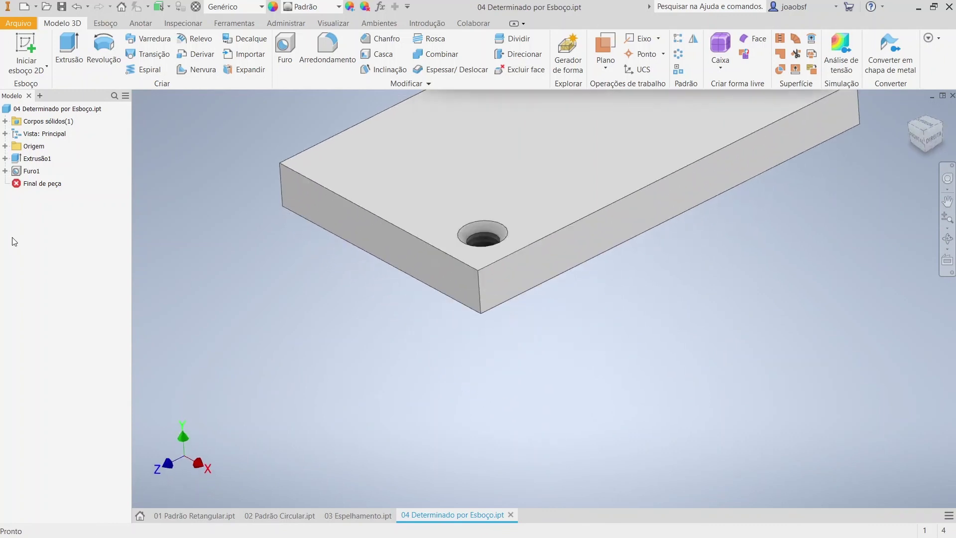
pyautogui.doubleClick(28, 172)
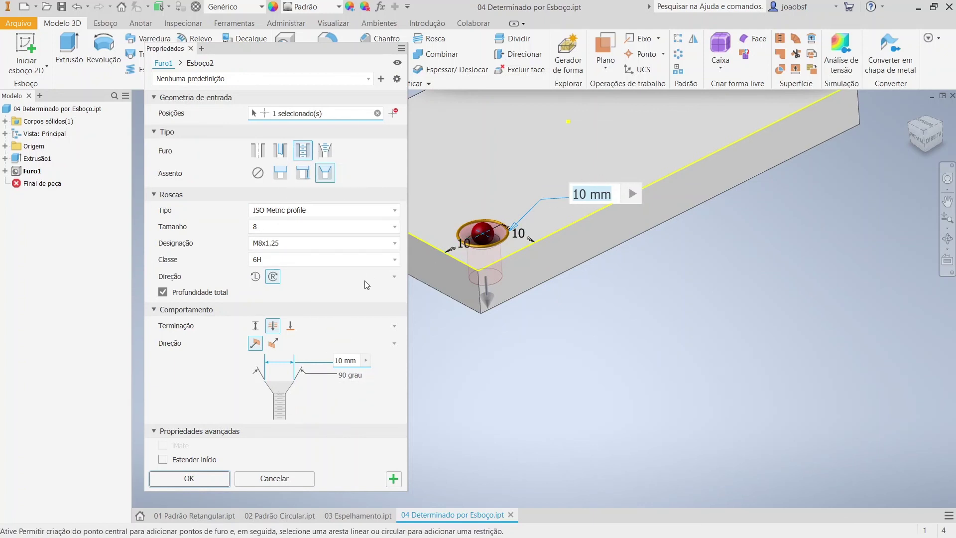
pyautogui.click(223, 479)
pyautogui.keyDown('shift'); pyautogui.moveTo(732, 328); pyautogui.dragTo(817, 160, button='middle'); pyautogui.keyUp('shift')
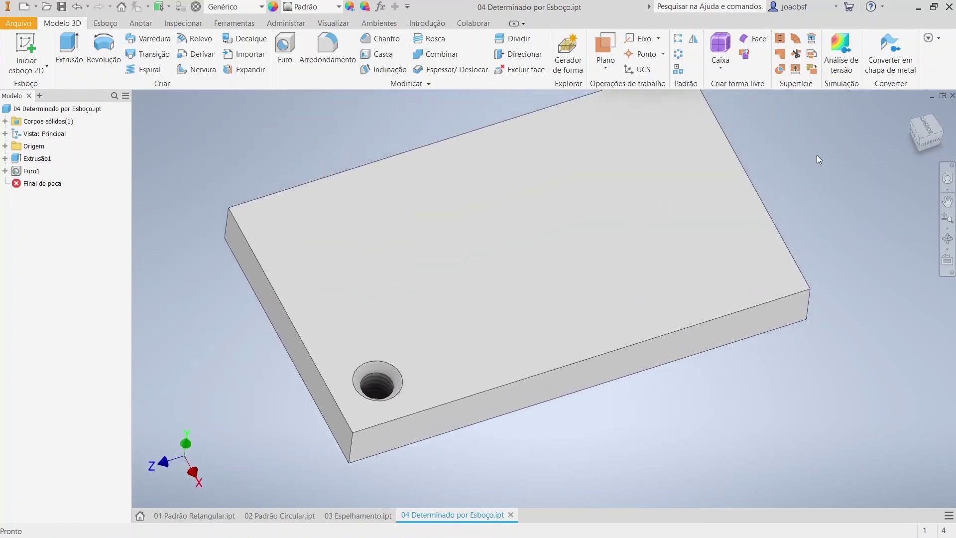
# Step: Start a sketch on the plate's upper face and place five points scattered around it, clear of the existing hole
pyautogui.click(692, 200)
pyautogui.click(769, 190)
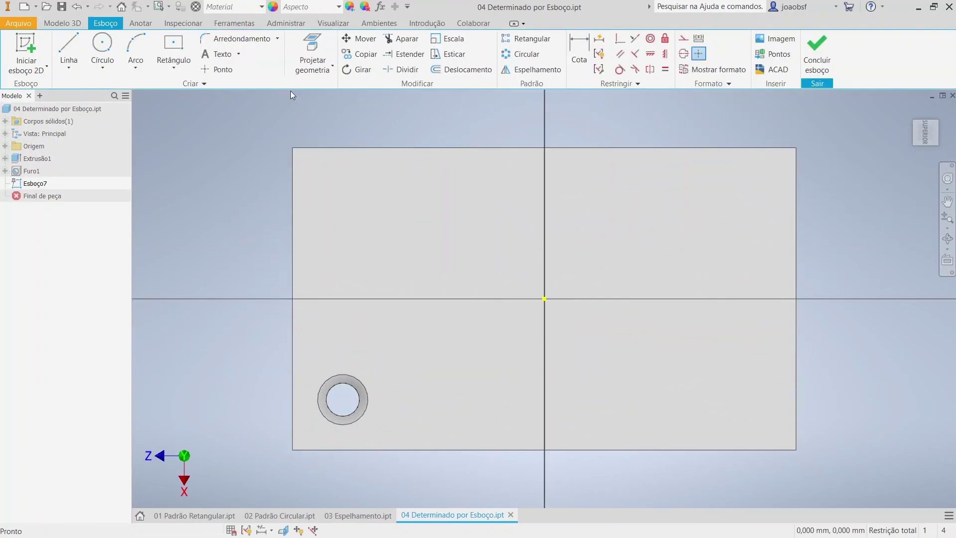
pyautogui.click(217, 69)
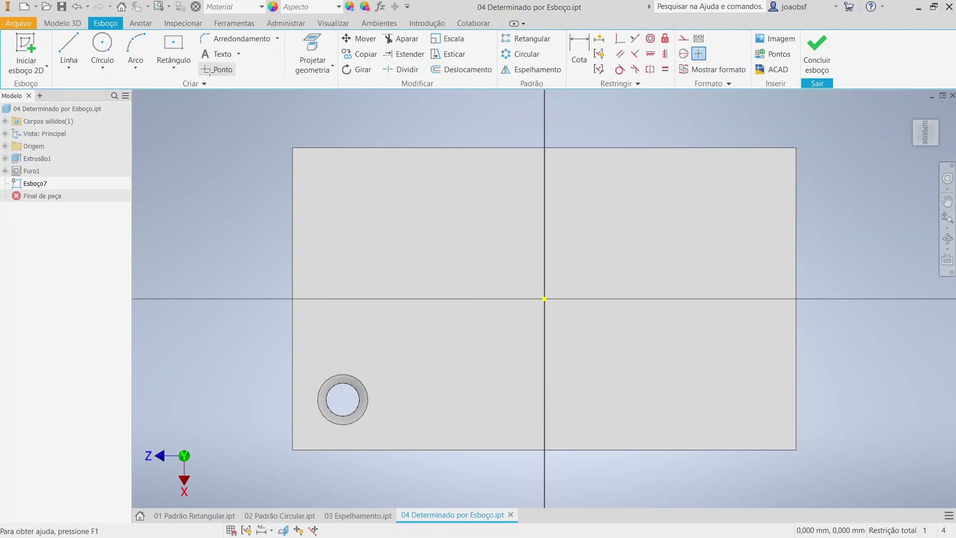
pyautogui.click(456, 348)
pyautogui.click(655, 400)
pyautogui.click(748, 228)
pyautogui.click(597, 207)
pyautogui.click(371, 204)
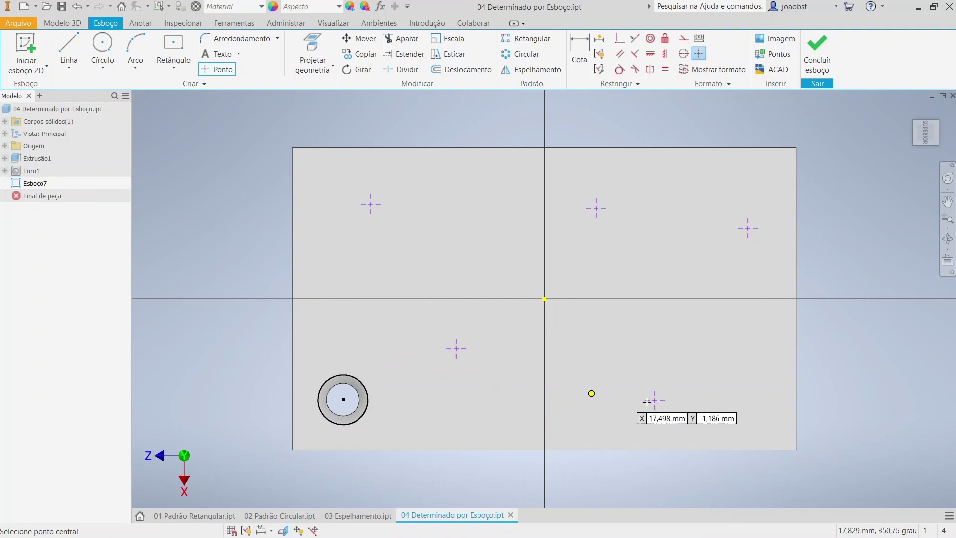
pyautogui.press('Escape')
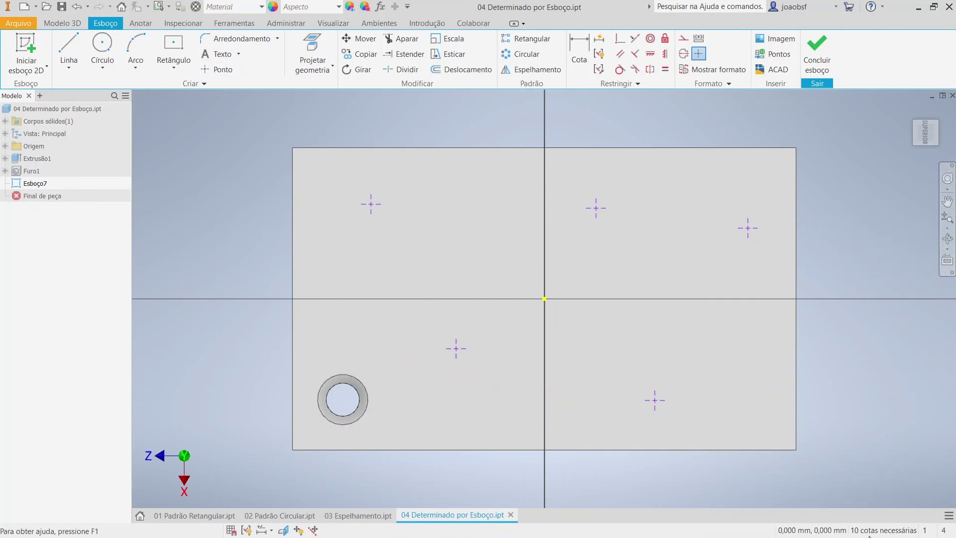
# Step: Dimension the sketch point nearest the short edge beside the hole at 15 mm from that edge
pyautogui.click(580, 50)
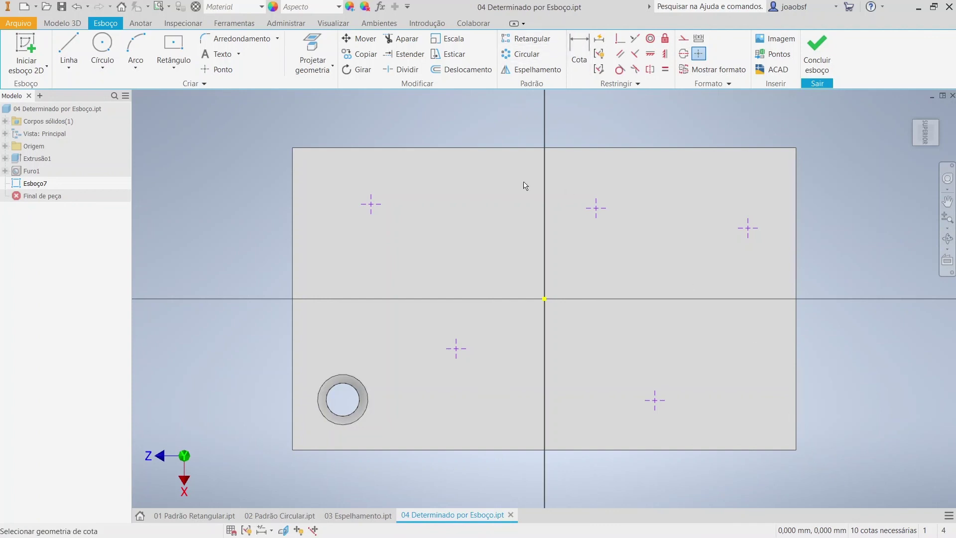
pyautogui.click(294, 223)
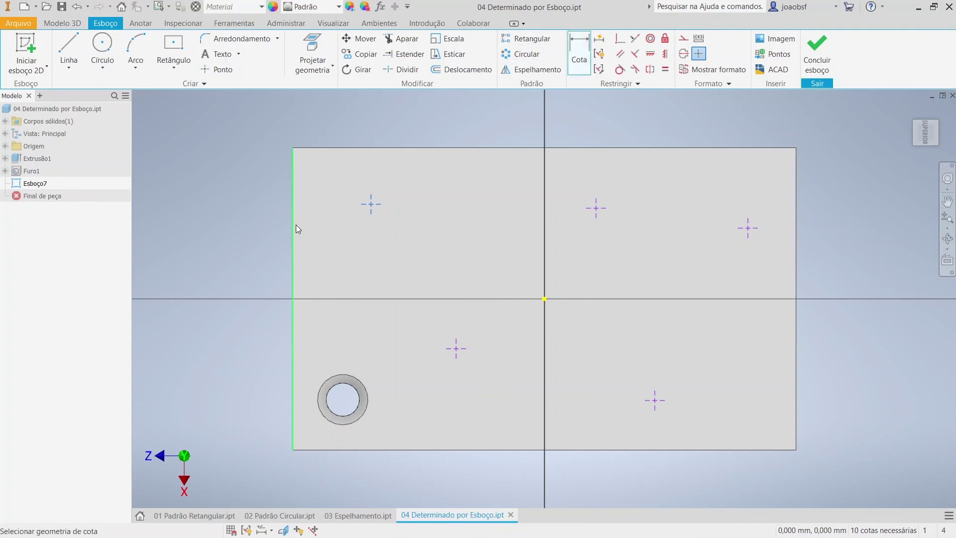
pyautogui.click(372, 204)
pyautogui.click(350, 264)
pyautogui.write('15')
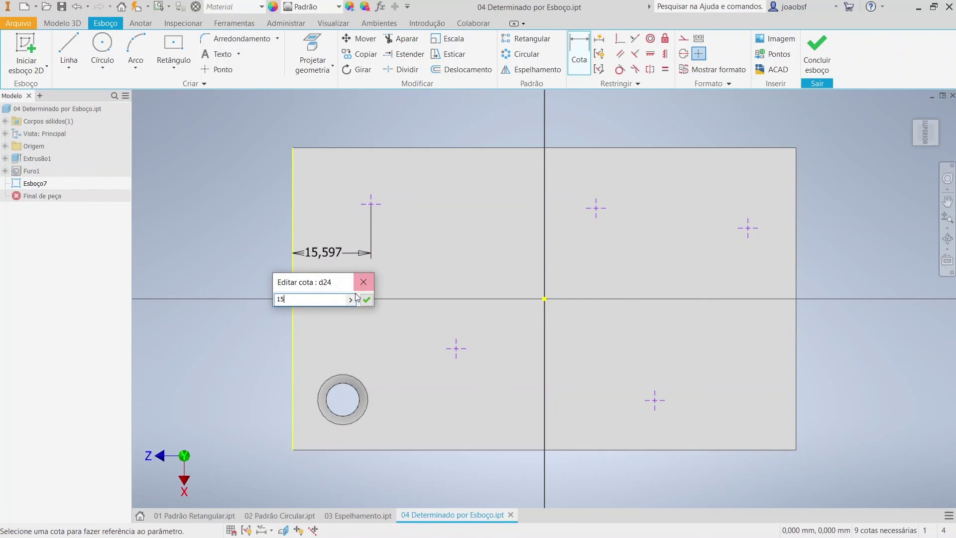
pyautogui.click(366, 300)
# Step: Dimension the same point at 50 mm from the long edge beside the hole and finish the sketch
pyautogui.click(427, 450)
pyautogui.click(409, 382)
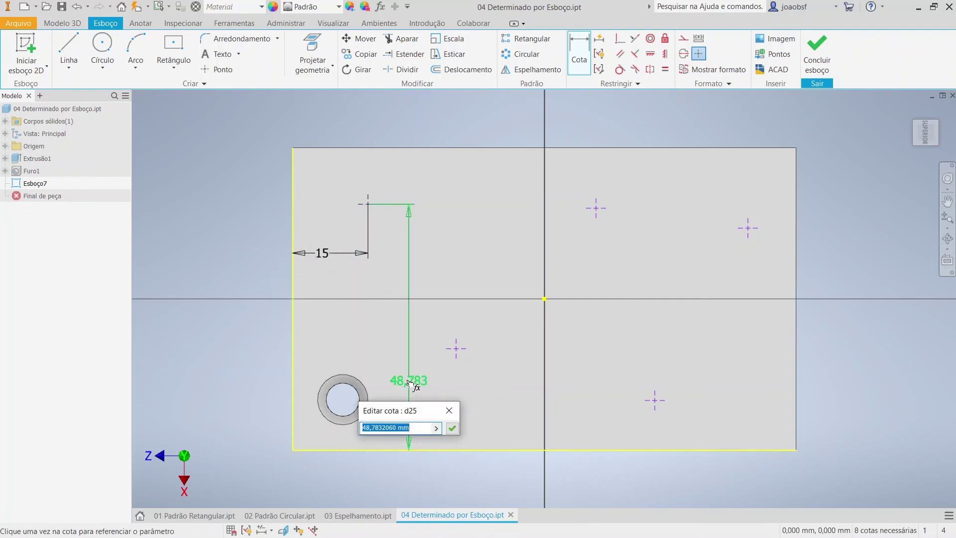
pyautogui.write('50')
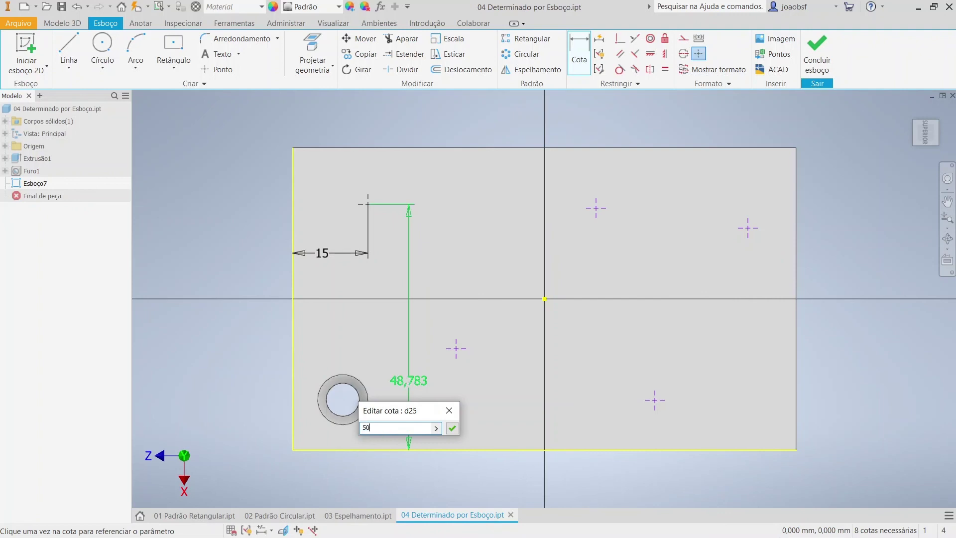
pyautogui.press('Return')
pyautogui.press('Escape')
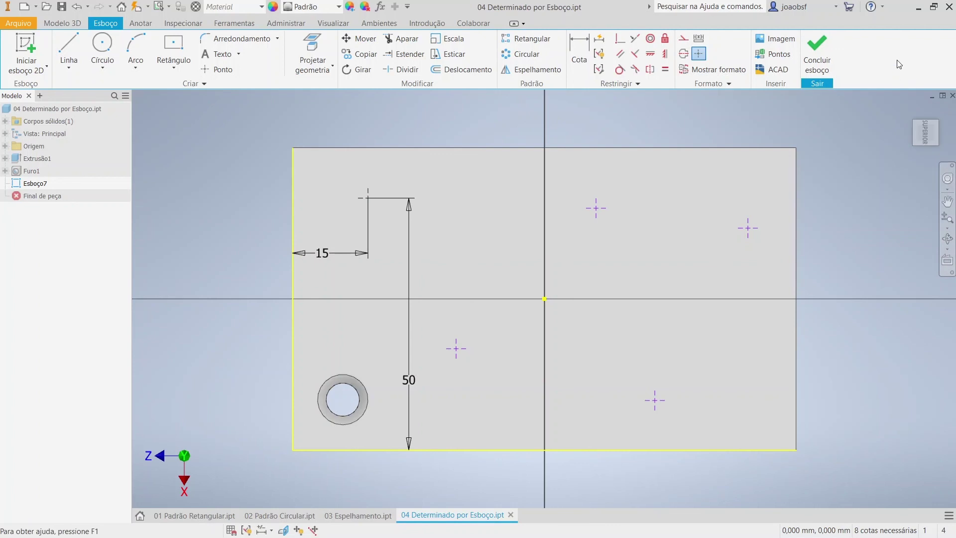
pyautogui.click(830, 55)
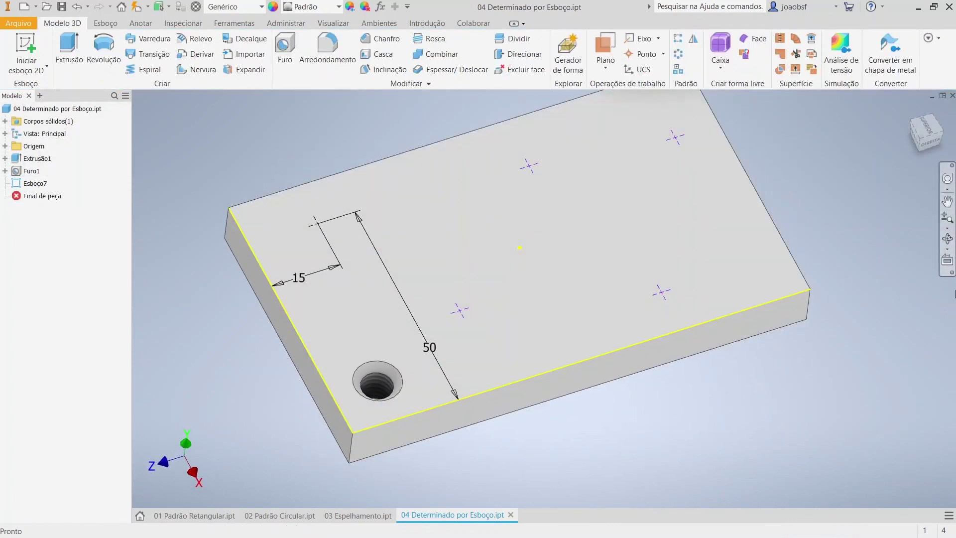
# Step: Create a sketch-driven pattern of the countersunk threaded hole at the five sketch points on the plate
pyautogui.click(681, 72)
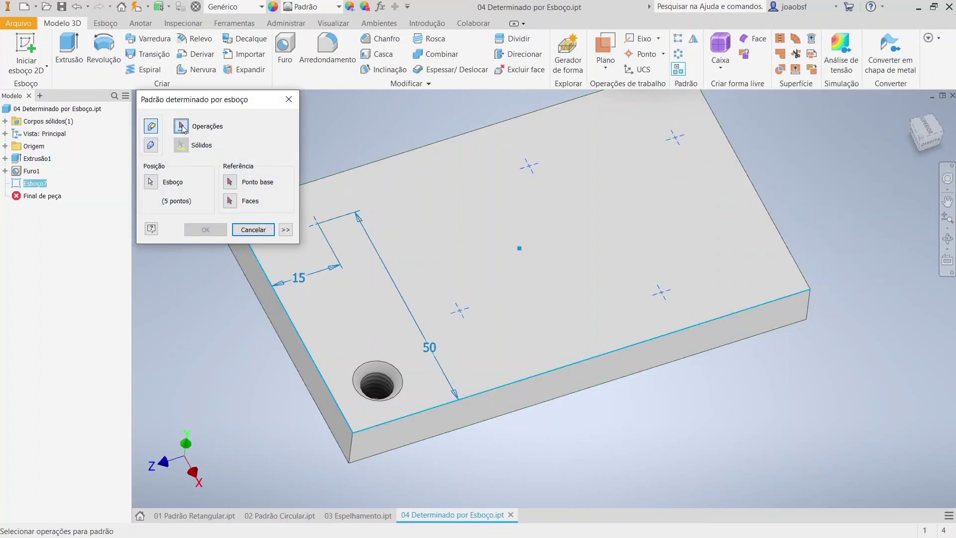
pyautogui.click(390, 385)
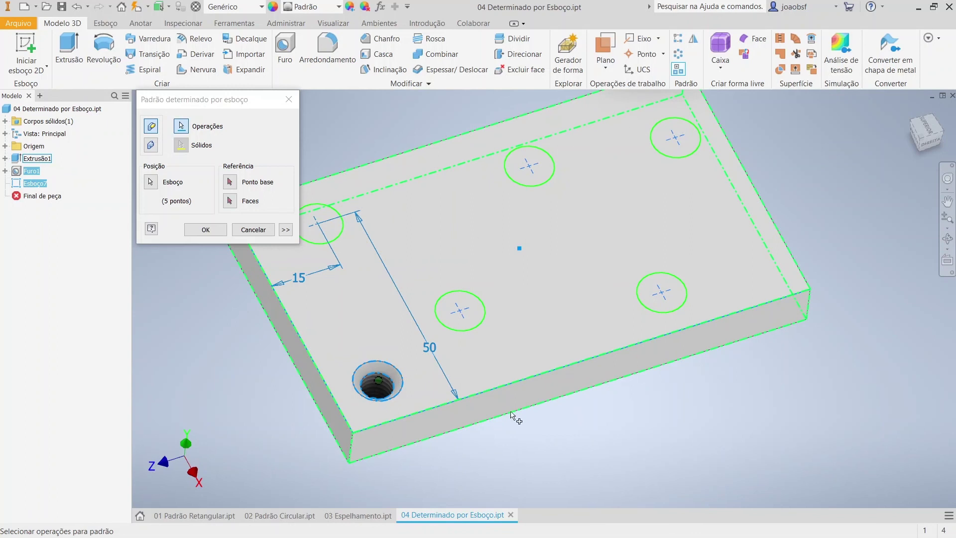
pyautogui.click(205, 230)
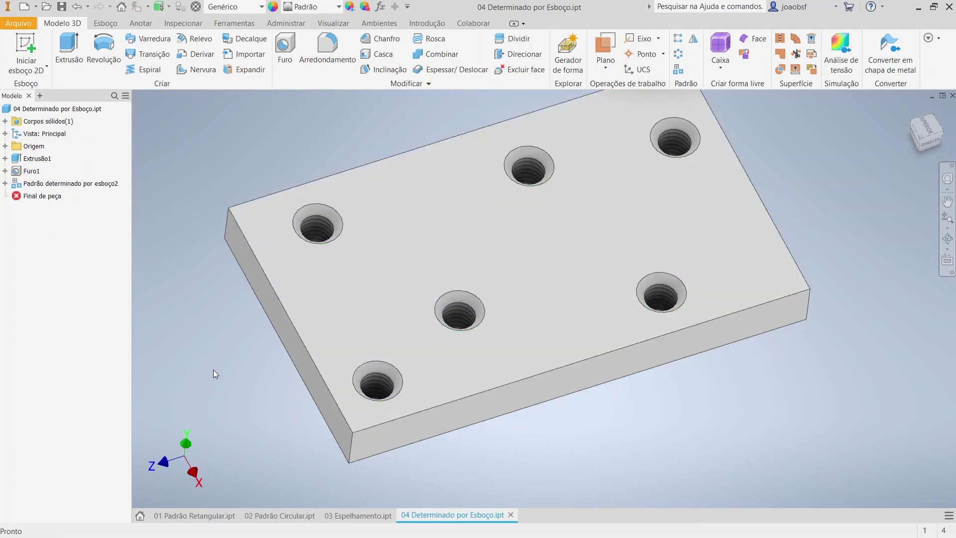
# Step: Review the sketch-driven pattern's occurrences, its settings and the resulting holes in the plate without changing them
pyautogui.click(5, 183)
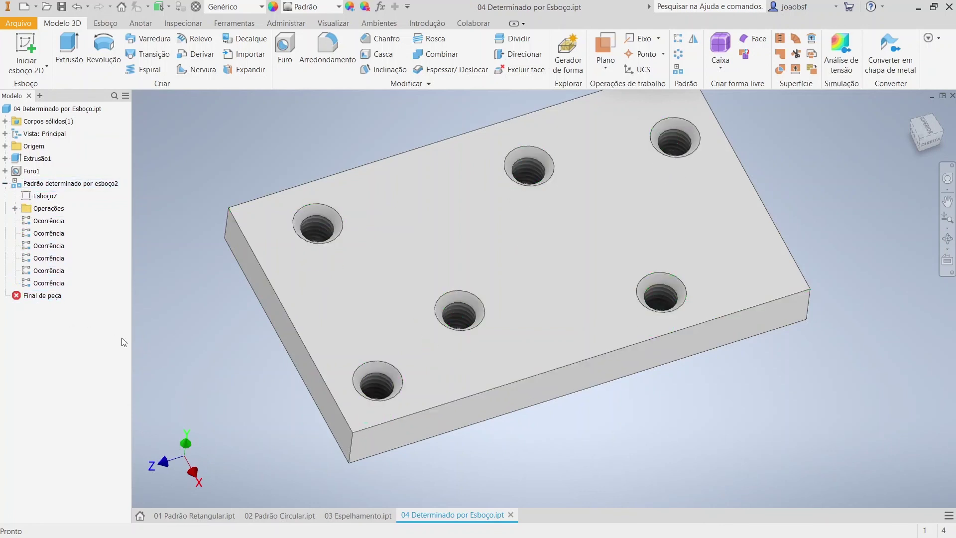
pyautogui.doubleClick(53, 184)
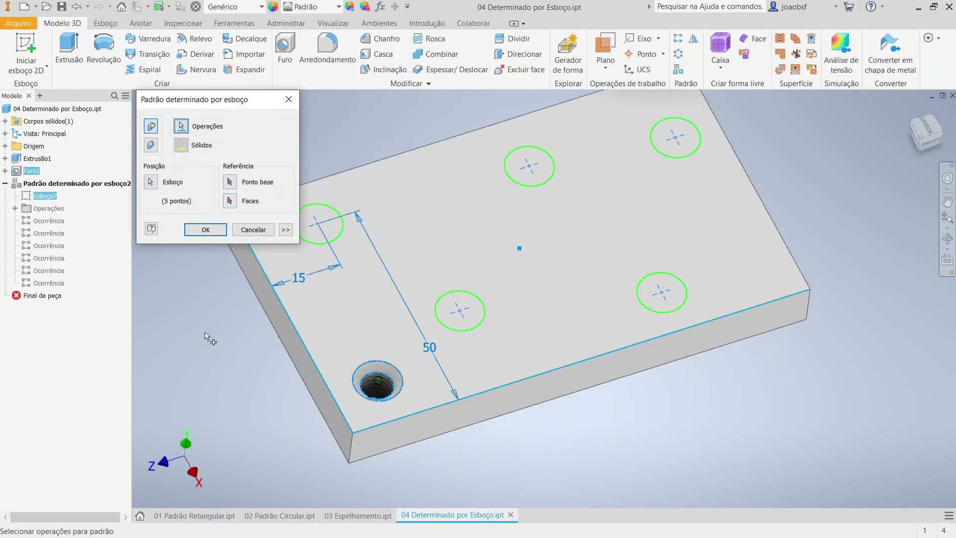
pyautogui.press('Return')
pyautogui.click(6, 184)
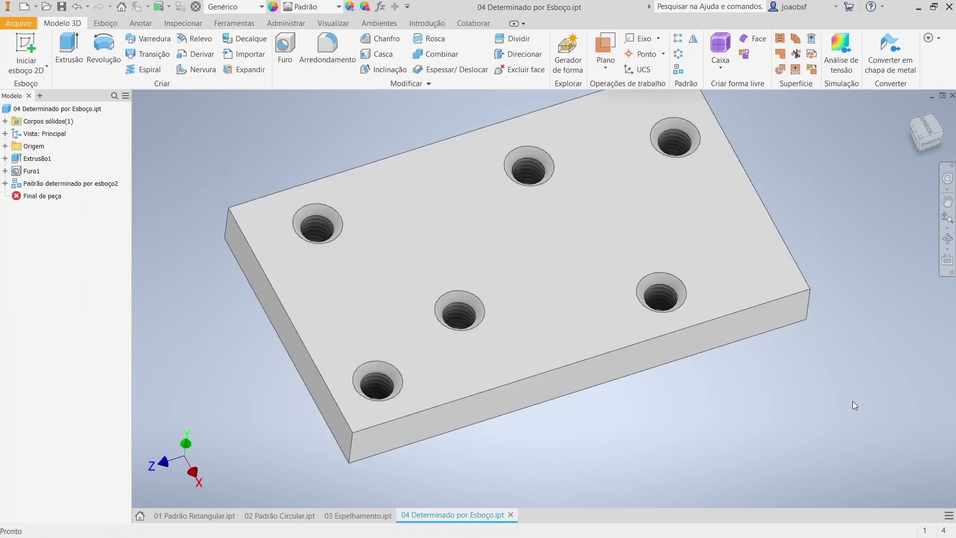
pyautogui.keyDown('shift'); pyautogui.moveTo(865, 370); pyautogui.dragTo(658, 380, button='middle'); pyautogui.keyUp('shift')
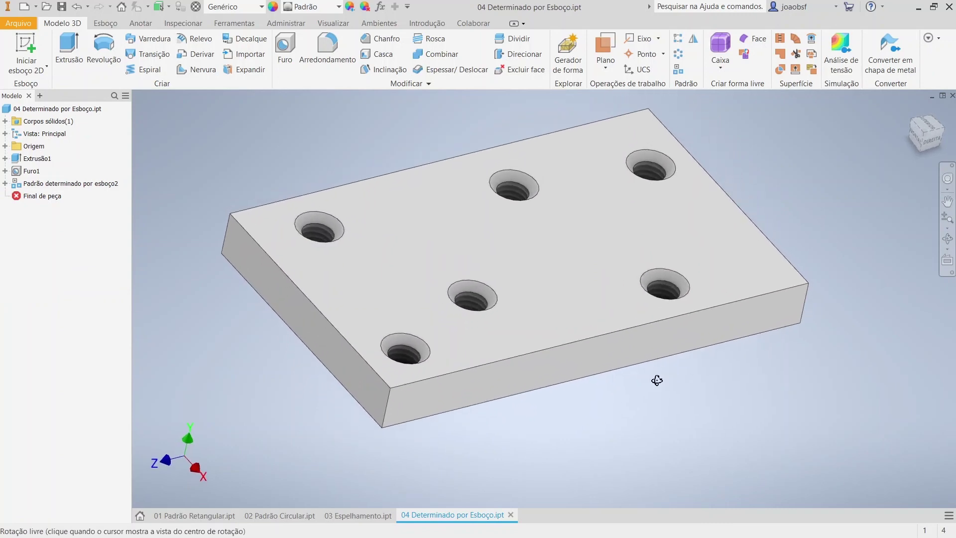